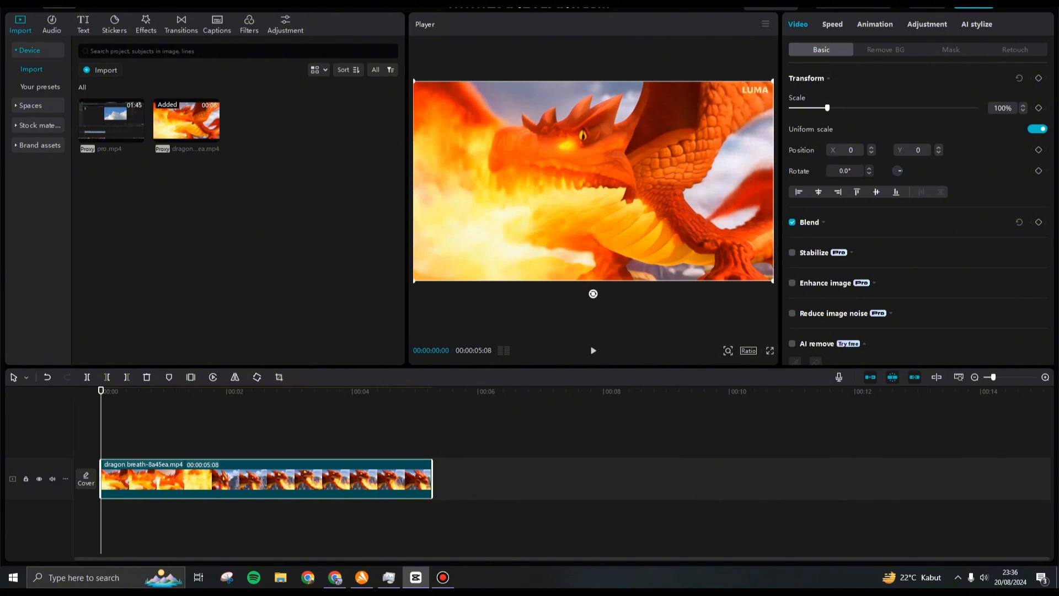
- Duplicate the dragon breath clip twice and place the copies end to end after the original on the main track
scroll(353, 478, "down", 1)
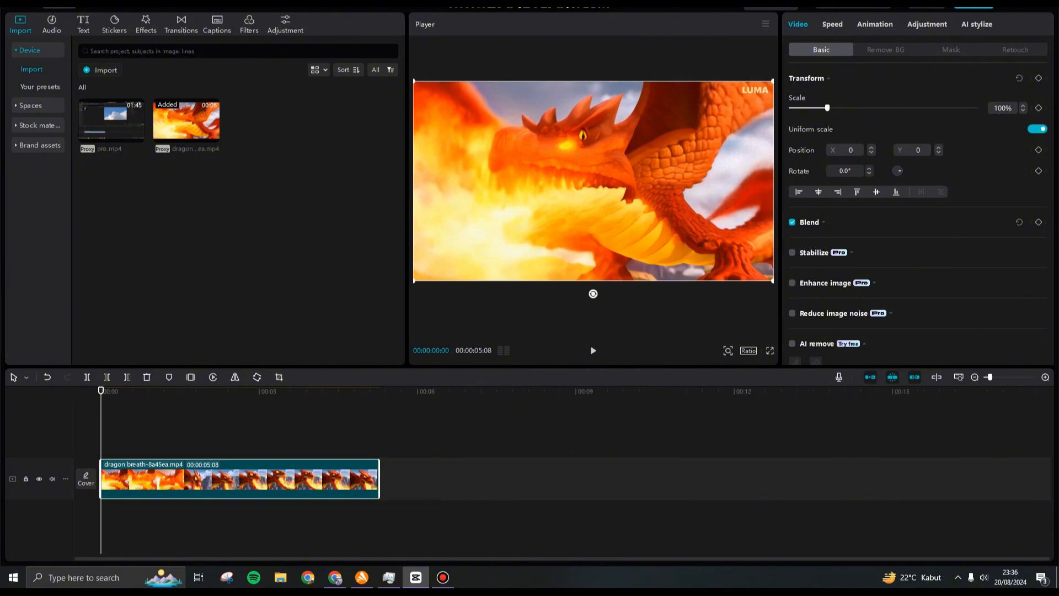
left_click(353, 529)
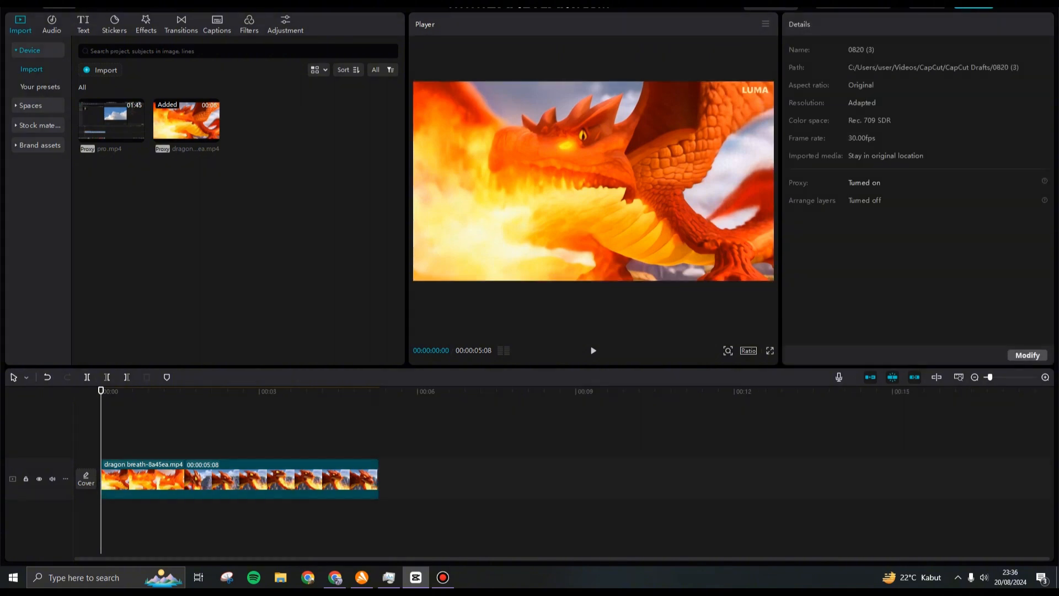
right_click(285, 479)
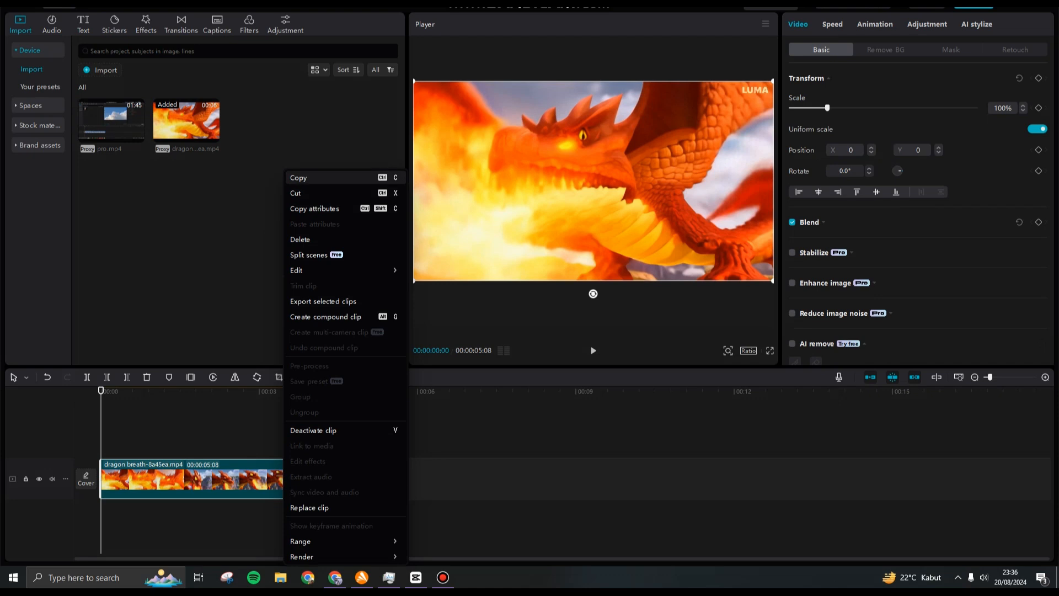
left_click(298, 178)
right_click(402, 470)
left_click(419, 480)
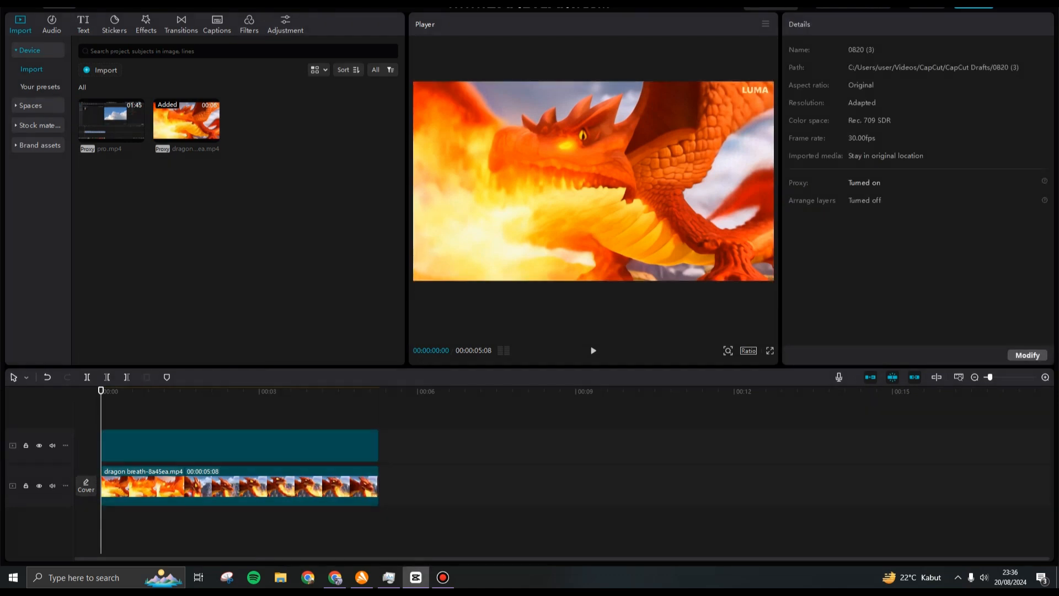
left_click_drag(237, 445, 514, 479)
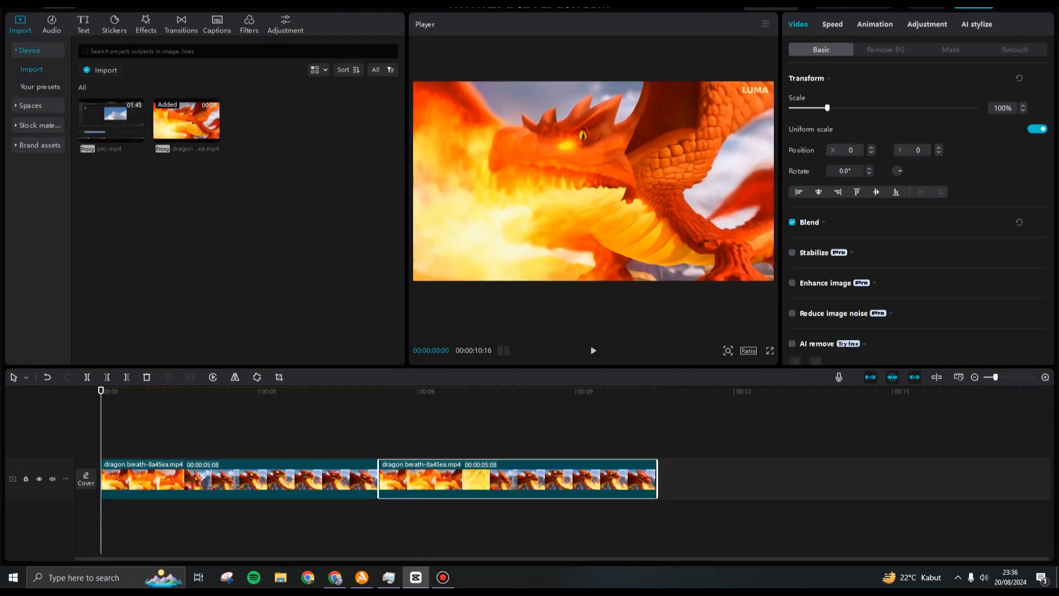
key("ctrl+v")
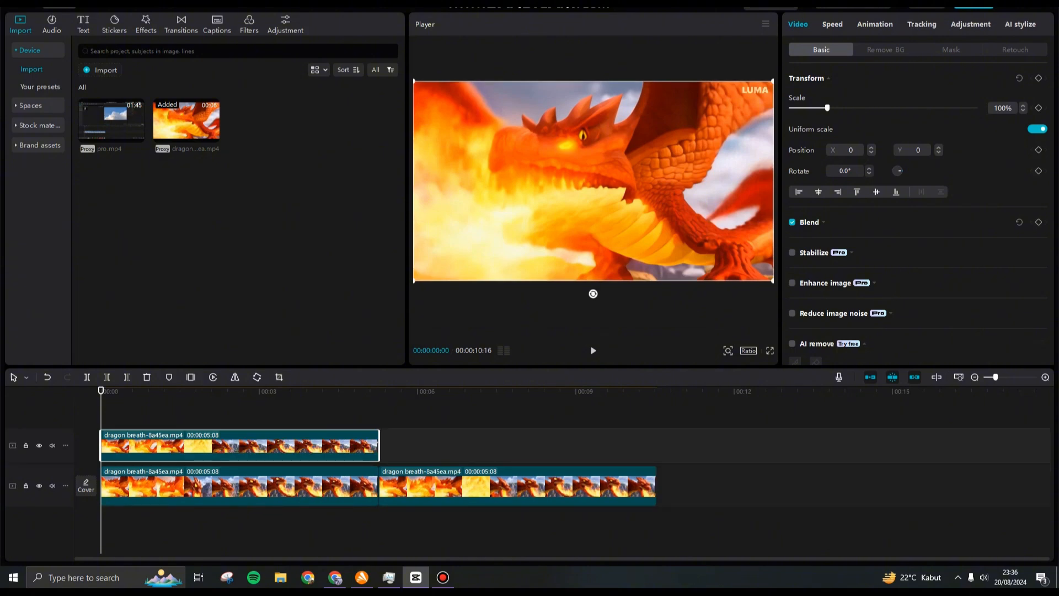
left_click_drag(237, 458, 795, 479)
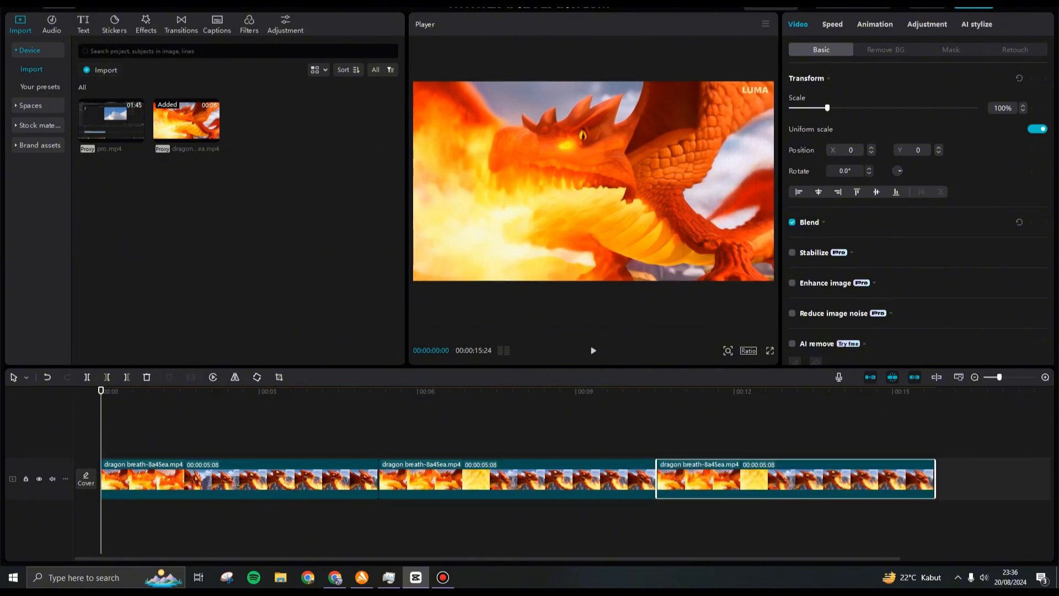
- Add the B&W Sketch cartoon effect over the first clip and extend it to the clip's full length
key("ctrl+minus")
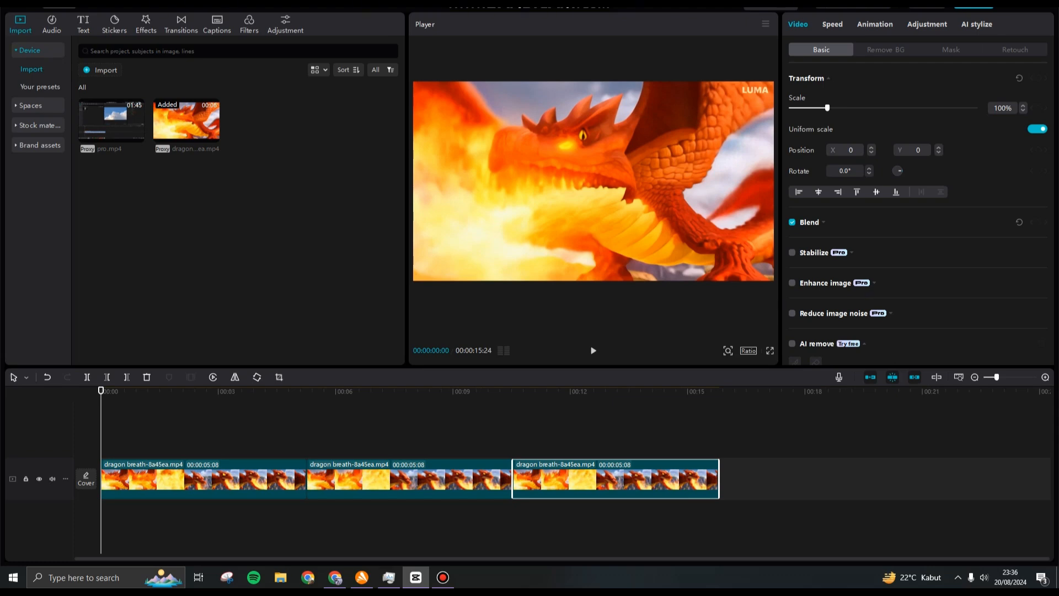
left_click(204, 479)
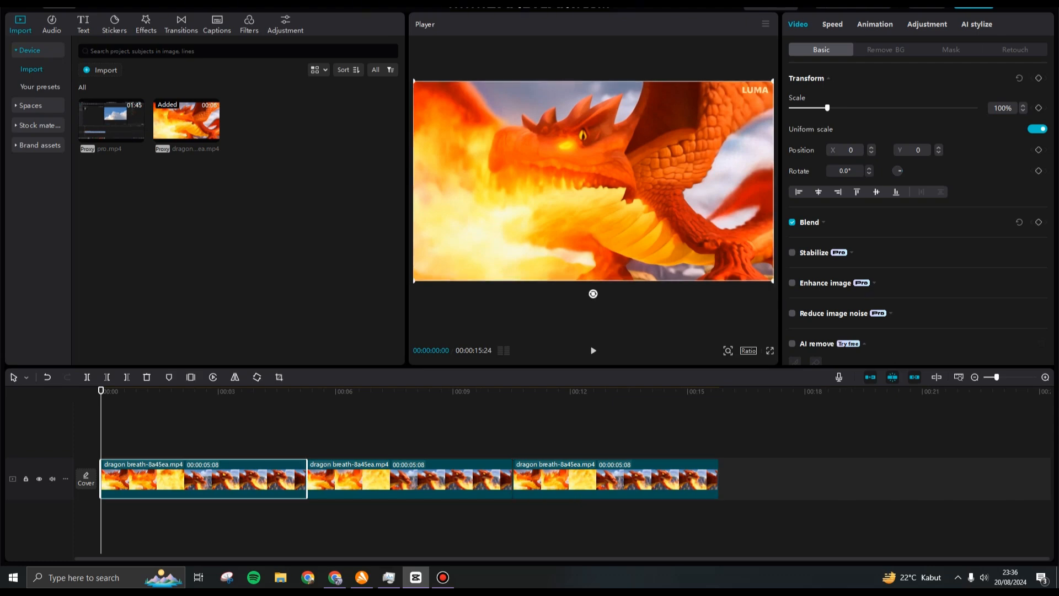
left_click(146, 24)
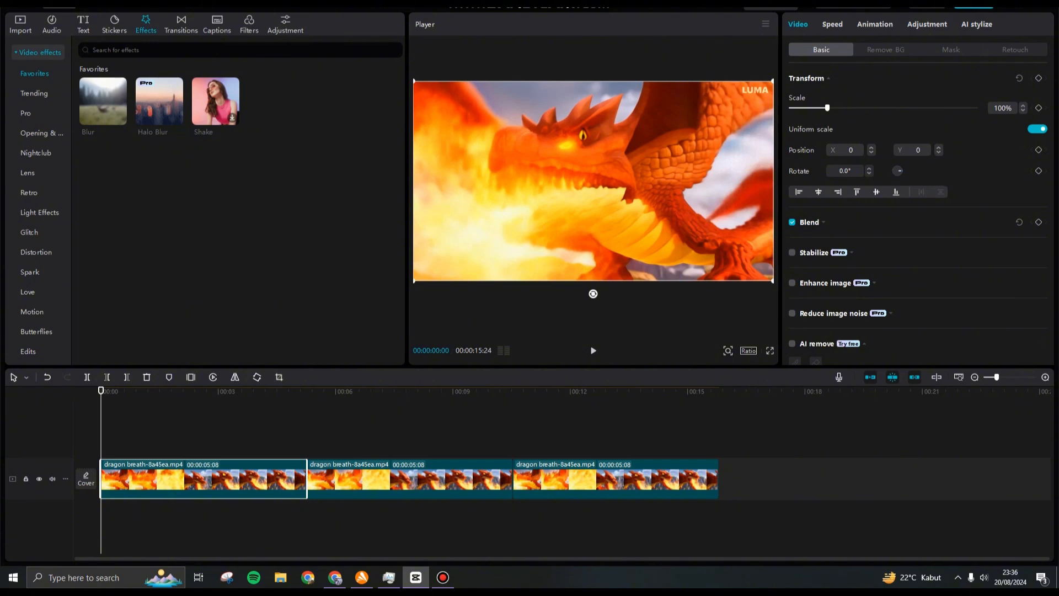
scroll(38, 199, "down", 5)
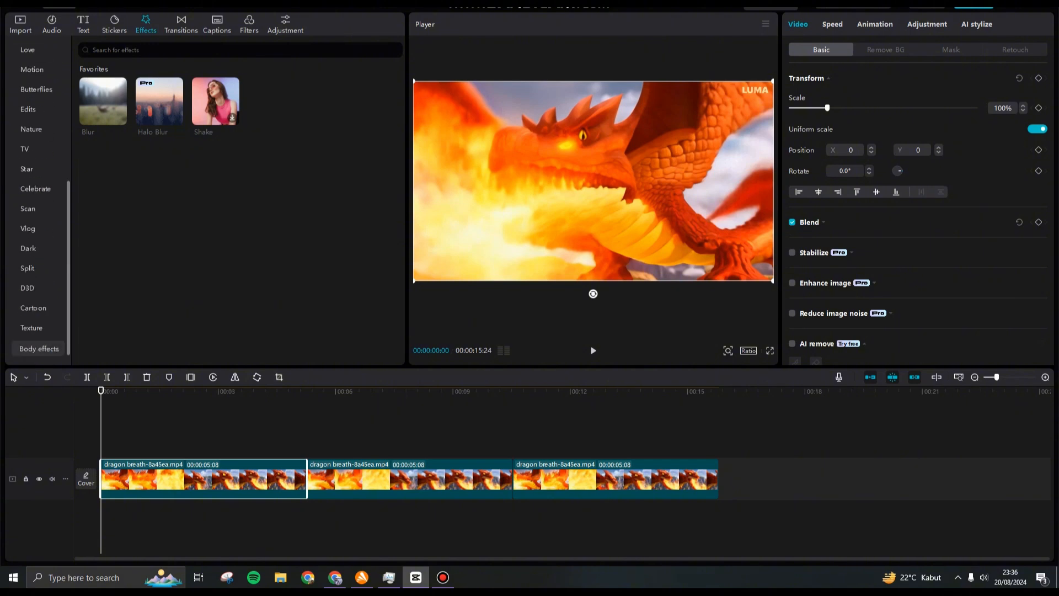
left_click(33, 308)
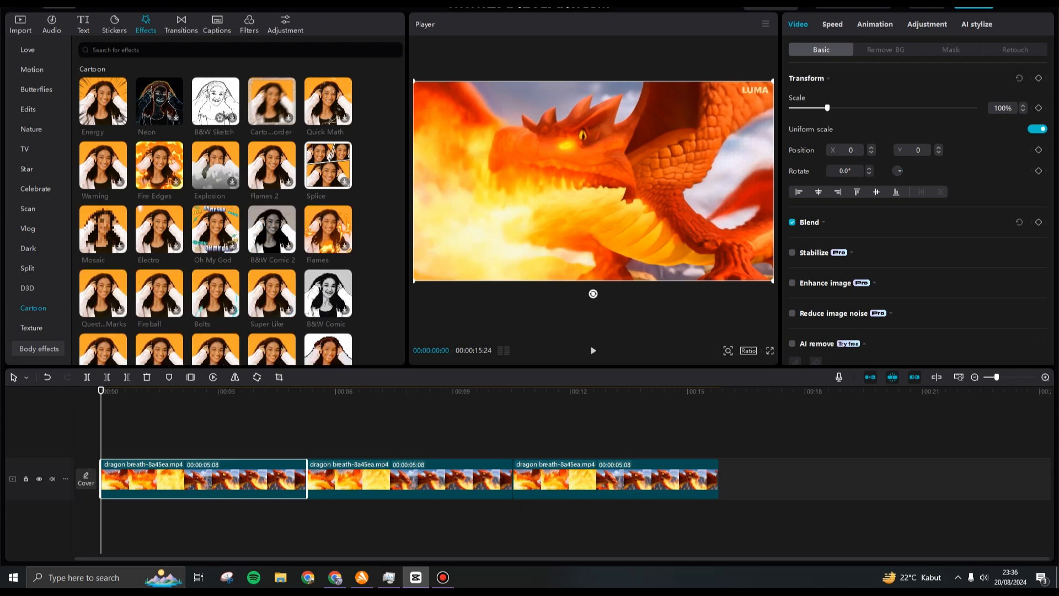
left_click(215, 102)
left_click(232, 117)
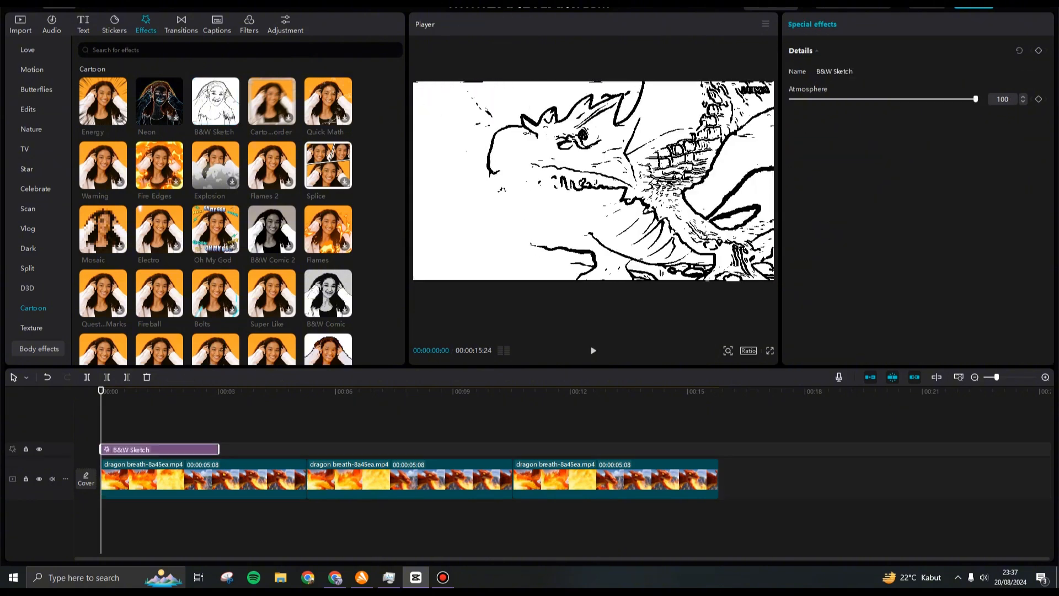
left_click_drag(219, 449, 307, 449)
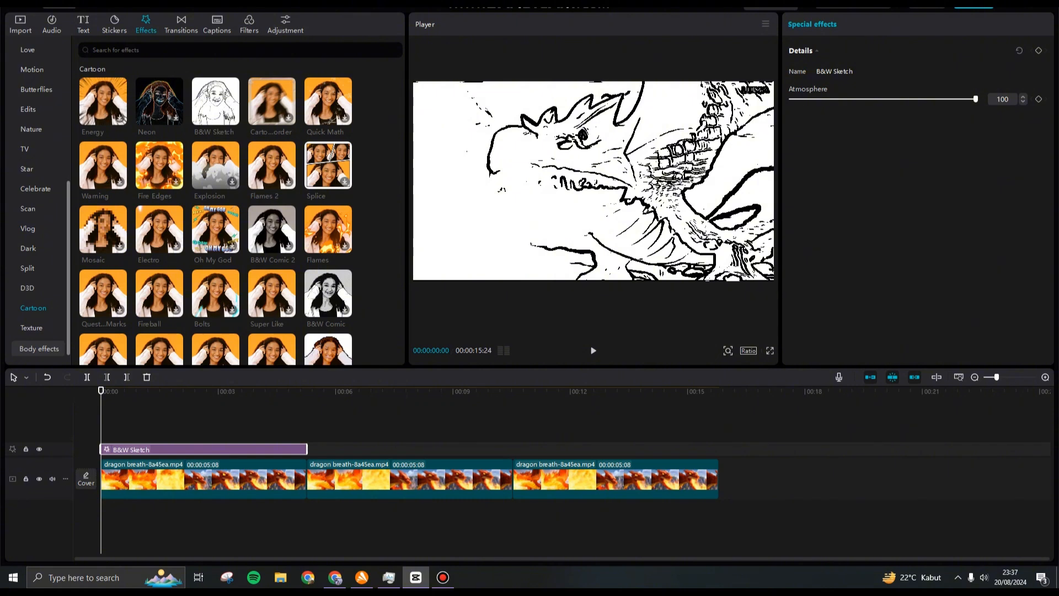
- Add the Blur lens effect over the first clip, extend it to the clip's full length and set its blur to 55
scroll(36, 198, "up", 5)
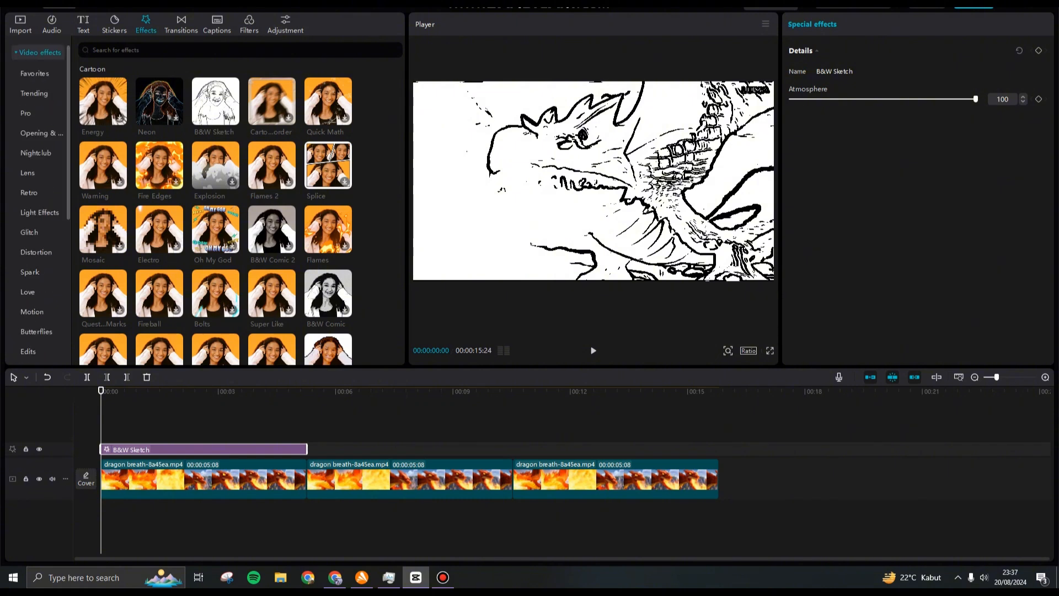
left_click(28, 173)
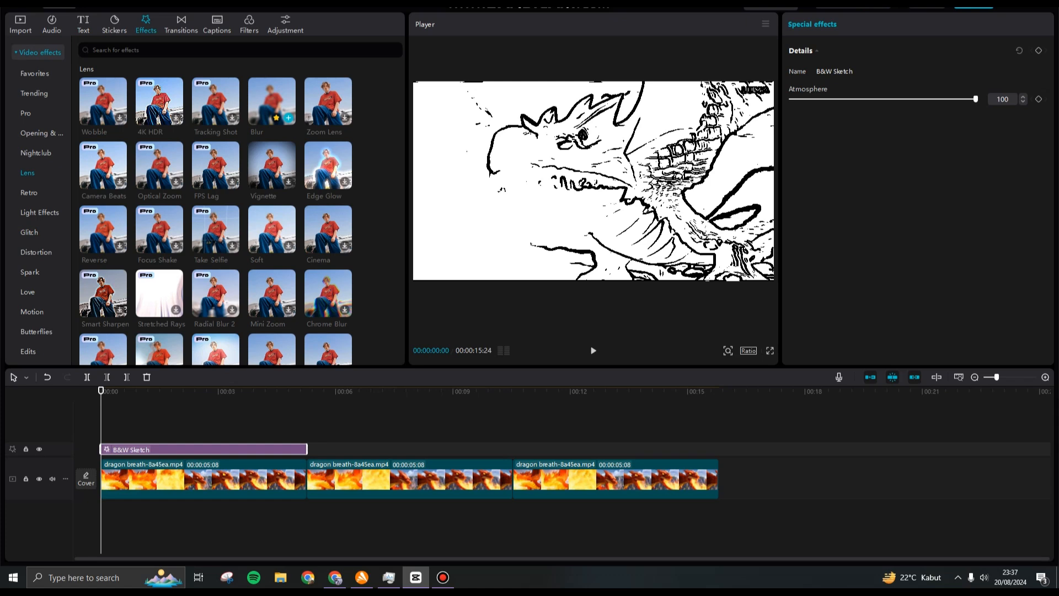
left_click(288, 118)
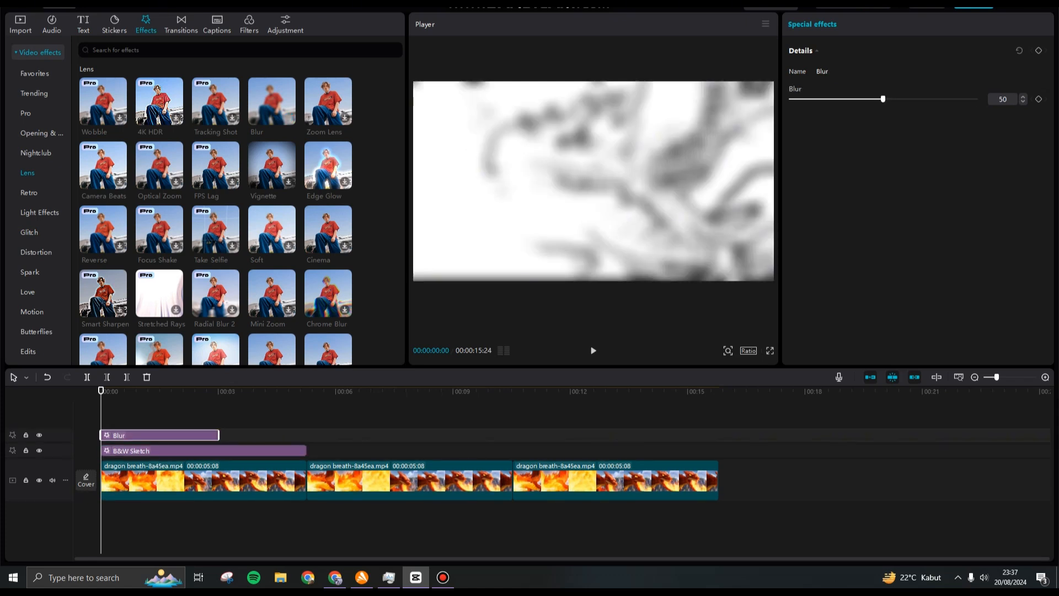
left_click_drag(219, 435, 306, 435)
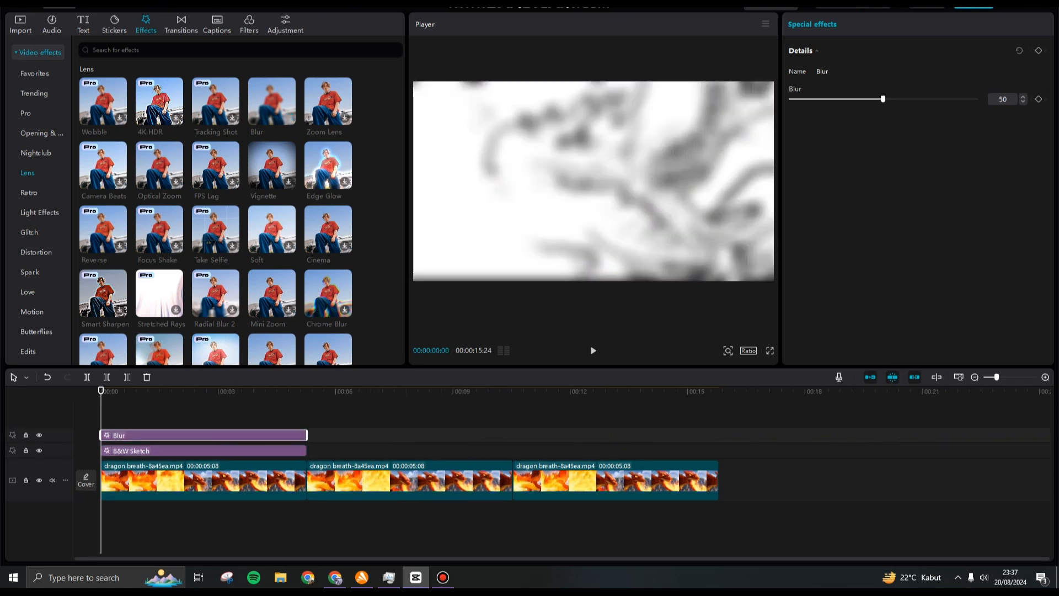
left_click_drag(882, 98, 892, 99)
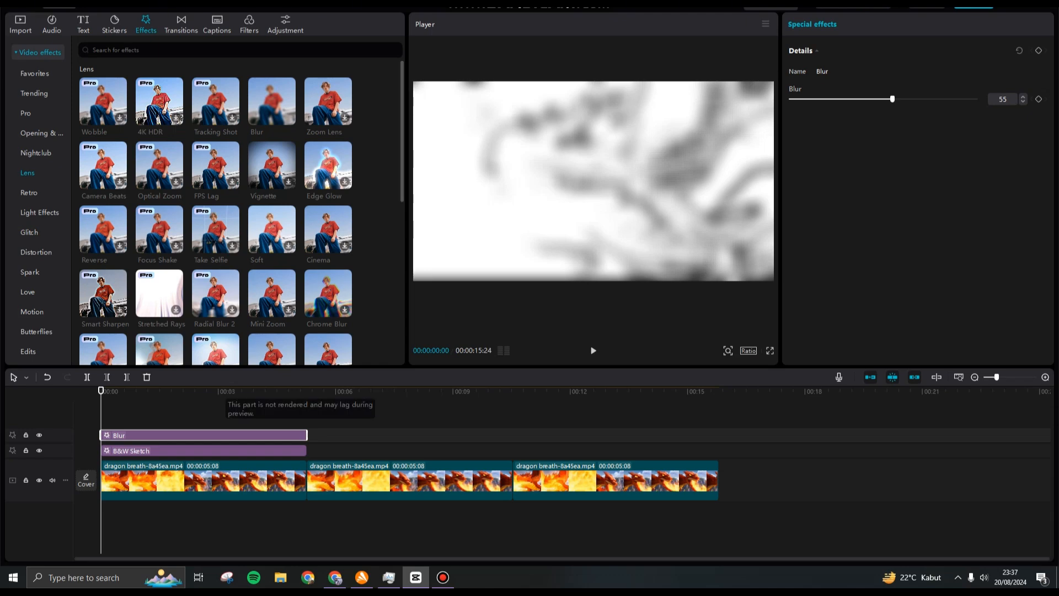
- Combine the first clip and its Blur and B&W Sketch effects into a compound clip
left_click_drag(258, 513, 150, 418)
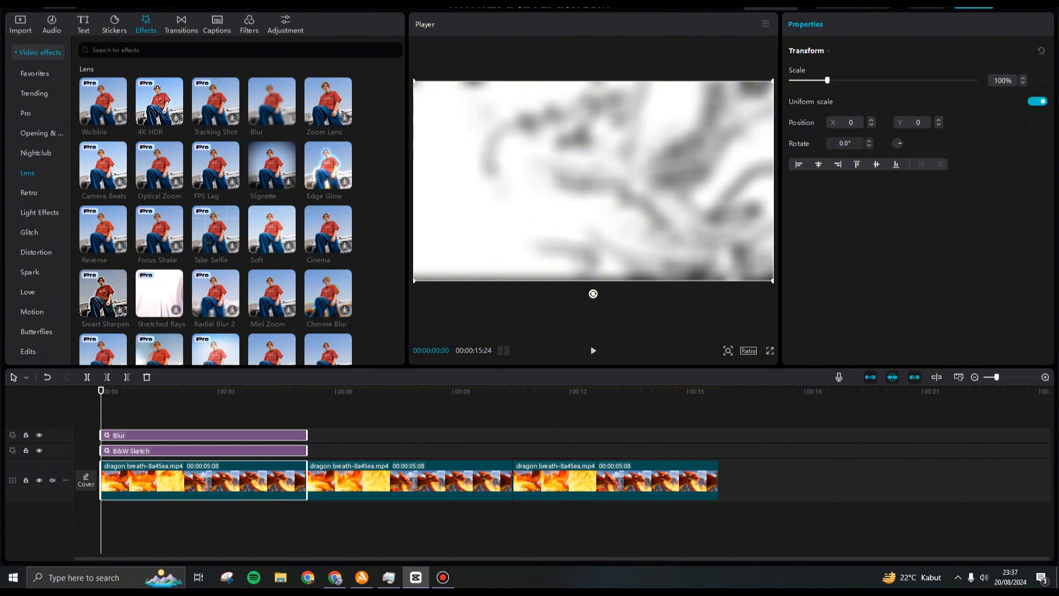
right_click(199, 477)
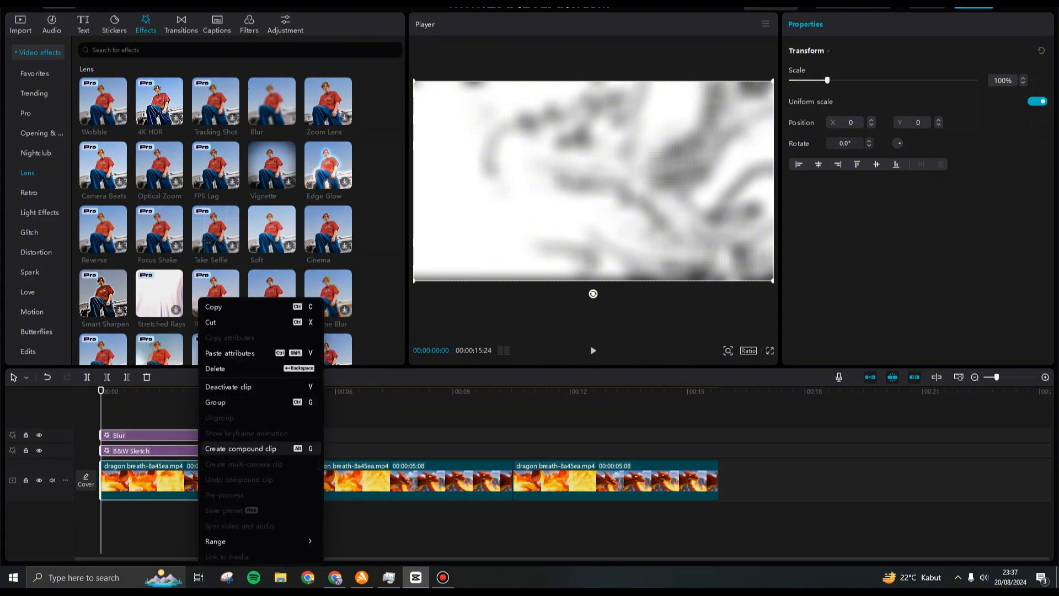
left_click(240, 449)
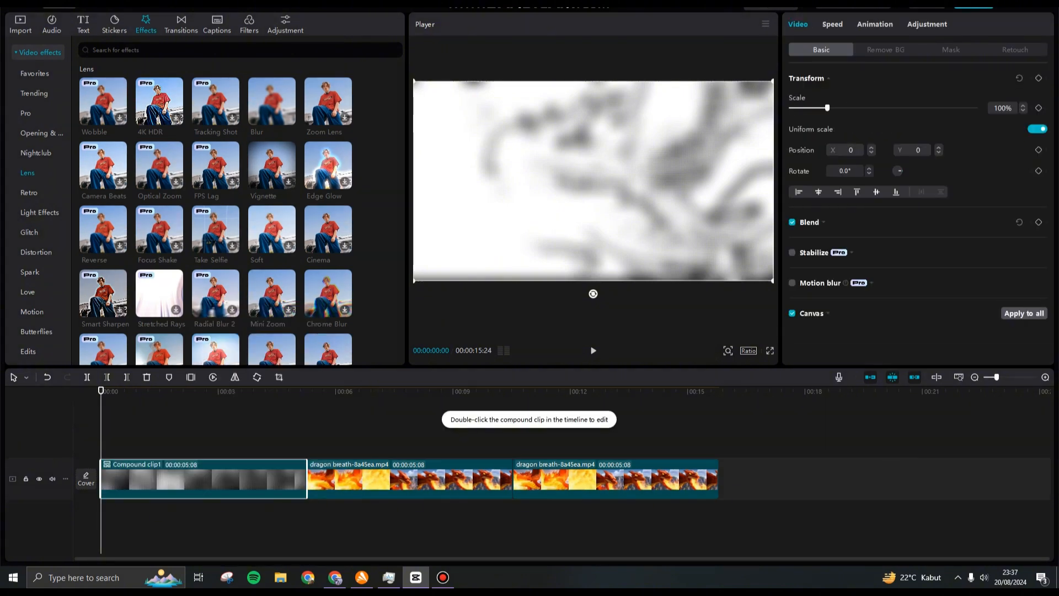
- Add the Blur lens effect at the start of the second clip, extend it to the clip's end and set its blur to 55
left_click_drag(101, 391, 307, 390)
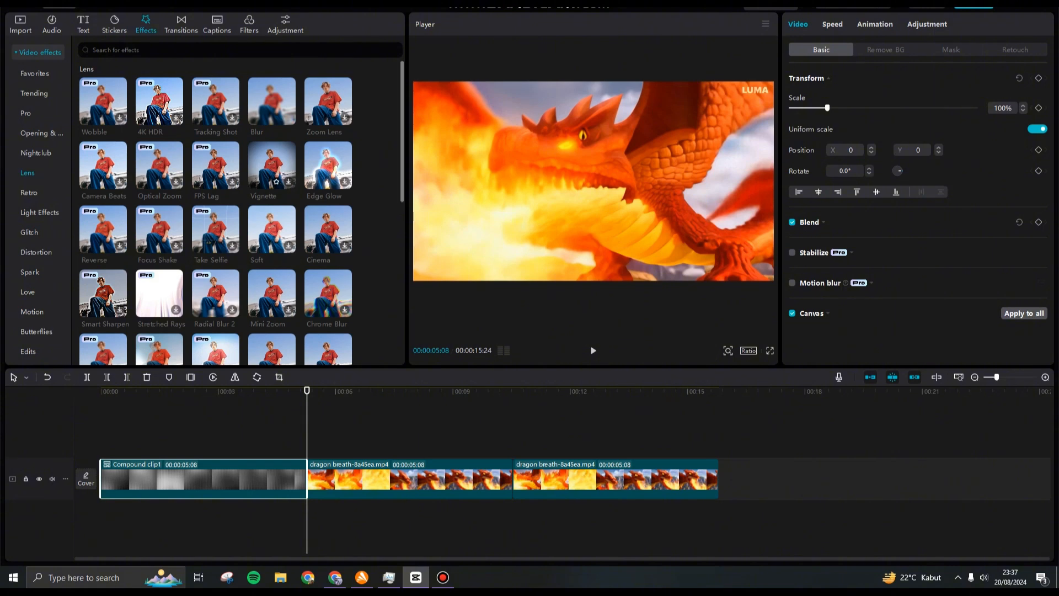
mouse_move(271, 101)
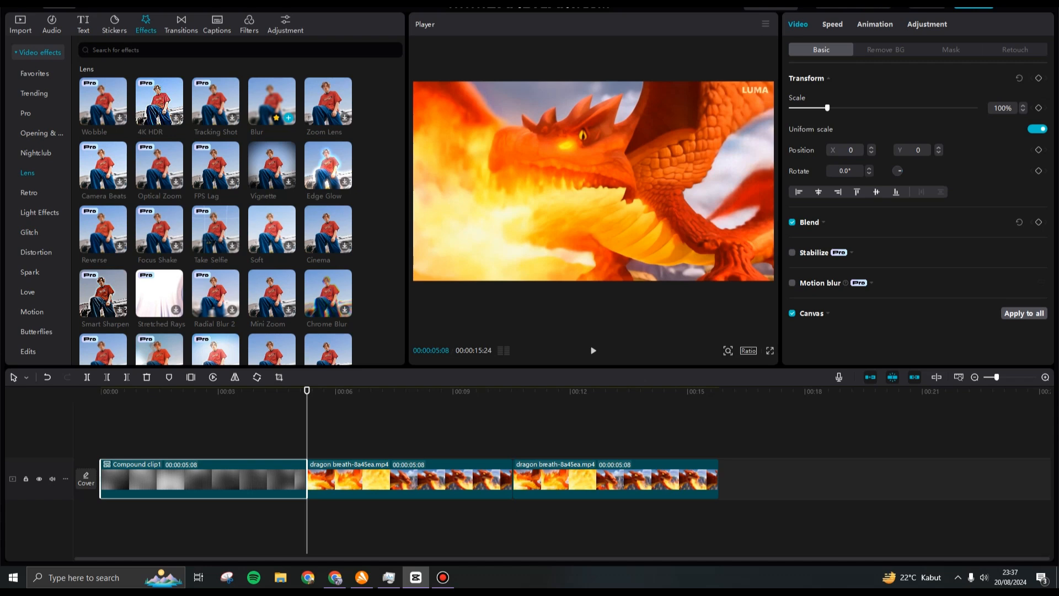
left_click(288, 117)
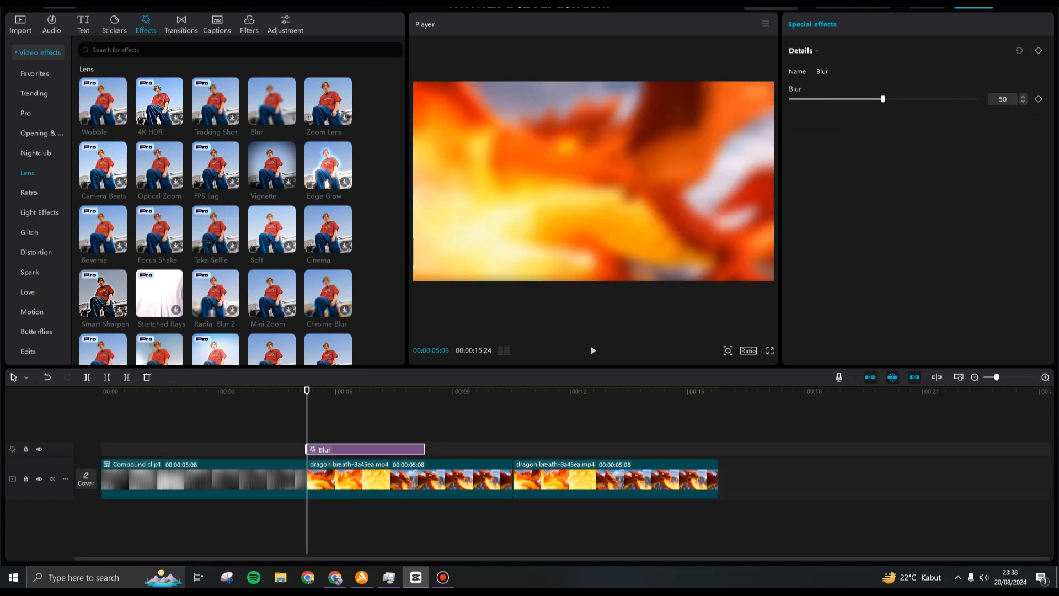
left_click_drag(424, 449, 513, 449)
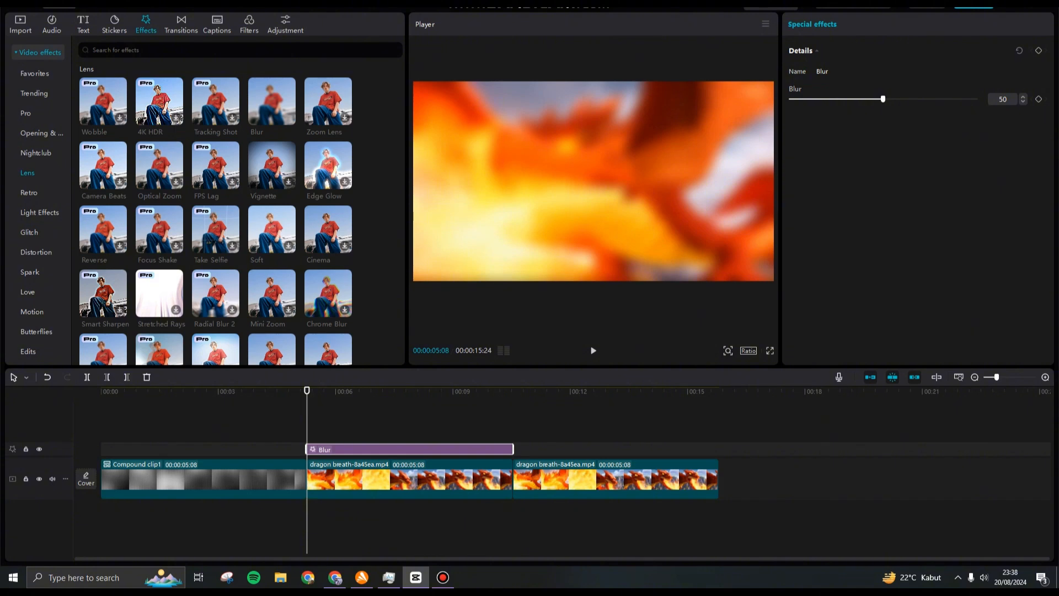
left_click_drag(882, 99, 893, 99)
- Add the Neon cartoon effect over the second clip and extend it to the clip's full length
scroll(36, 204, "down", 3)
scroll(36, 220, "down", 3)
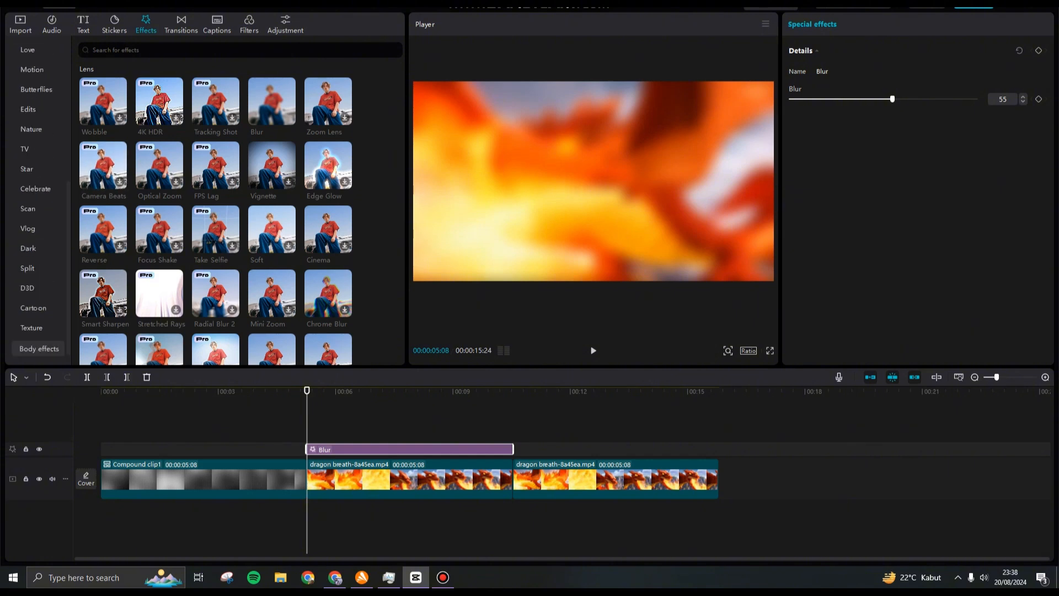
left_click(33, 308)
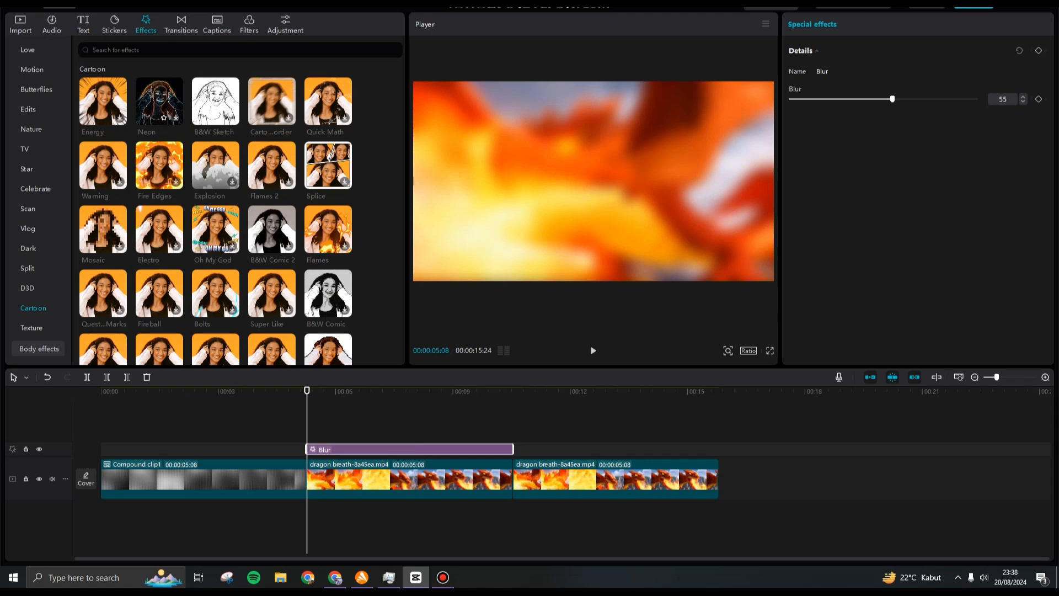
left_click(175, 118)
left_click(175, 117)
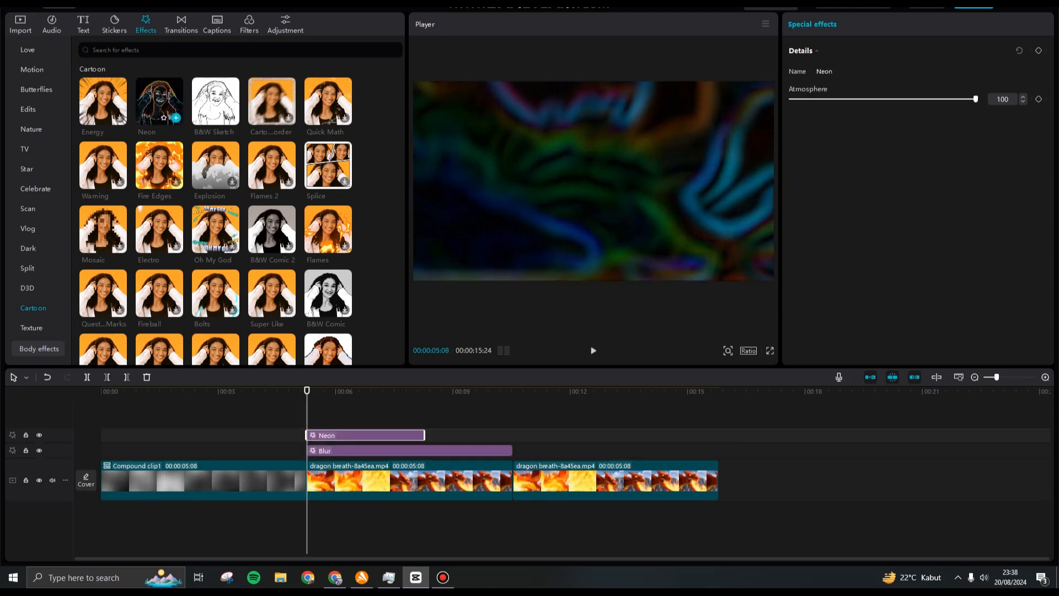
left_click_drag(424, 435, 513, 435)
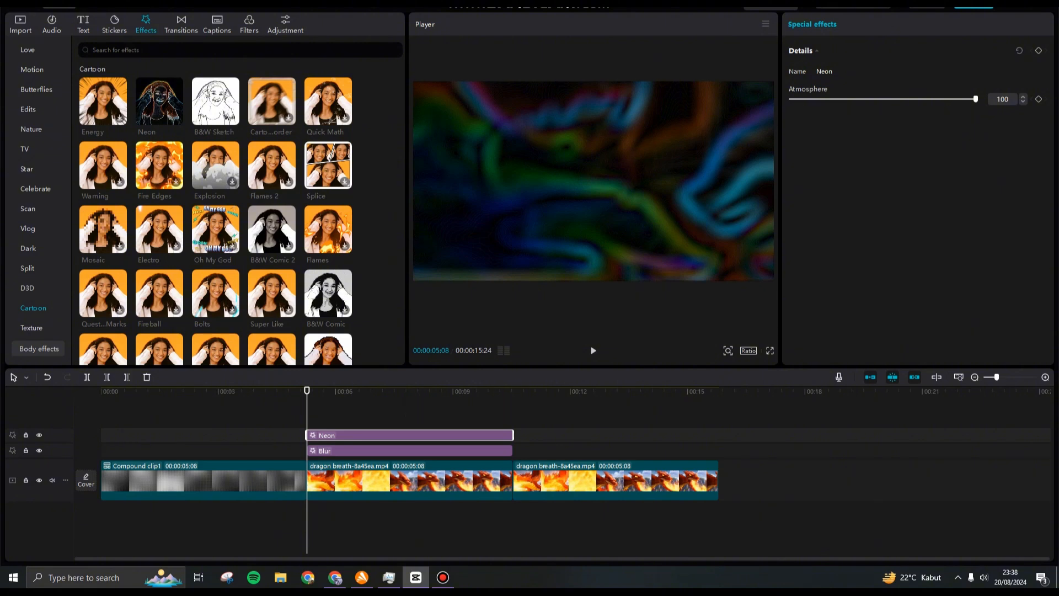
- Combine the second clip and its Neon and Blur effects into a compound clip
left_click_drag(433, 518, 381, 434)
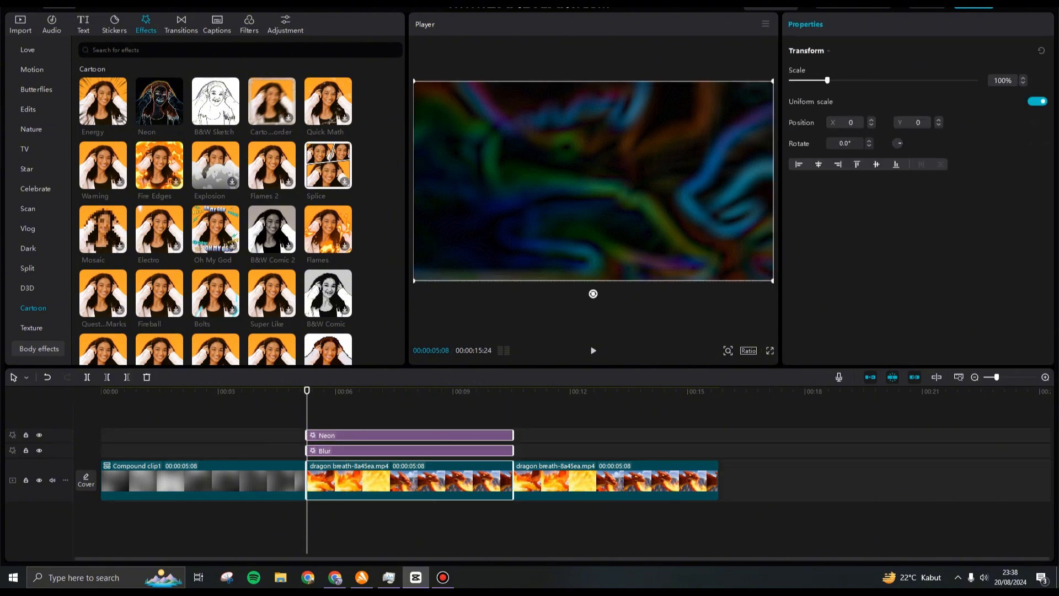
right_click(395, 478)
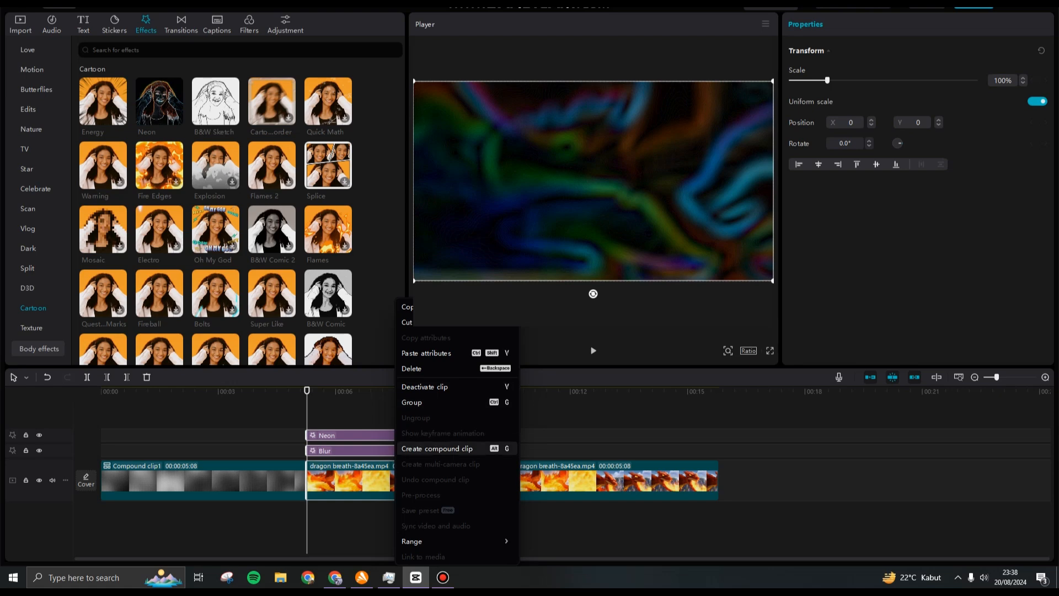
left_click(436, 449)
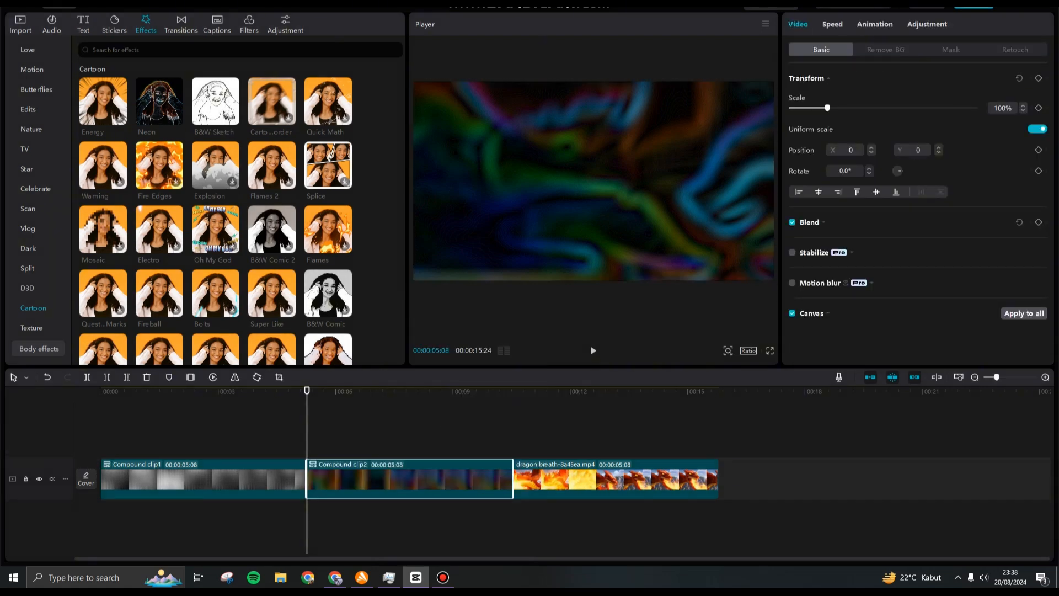
- Stack the sketch compound clip above the original clip and the neon one on top, aligned at the start, and return the playhead to 00:00:00:00
left_click_drag(204, 479, 204, 446)
left_click_drag(204, 485, 204, 410)
left_click(204, 481)
left_click(204, 522)
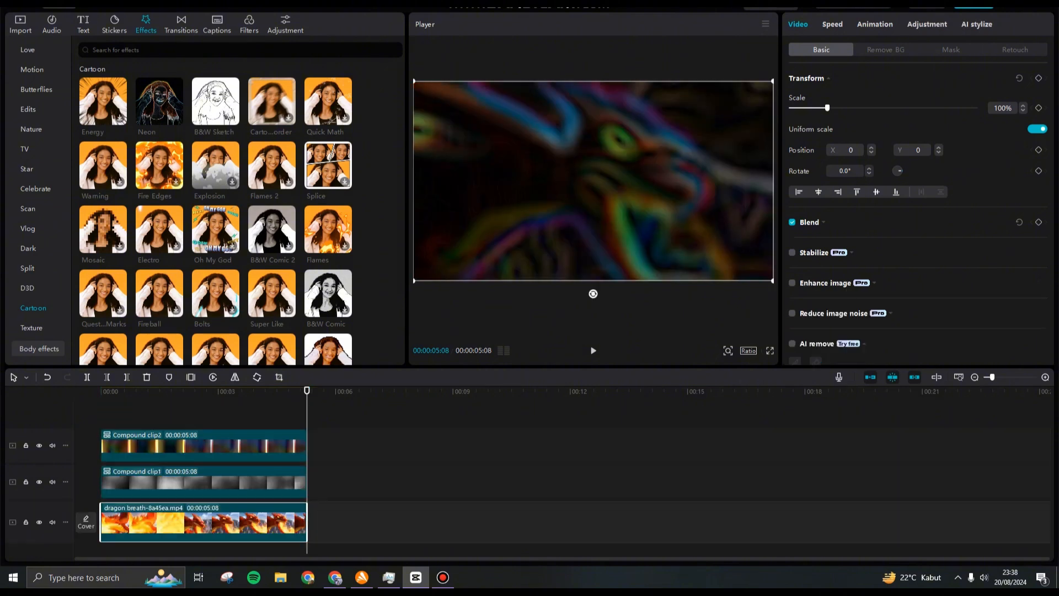
left_click_drag(307, 391, 101, 390)
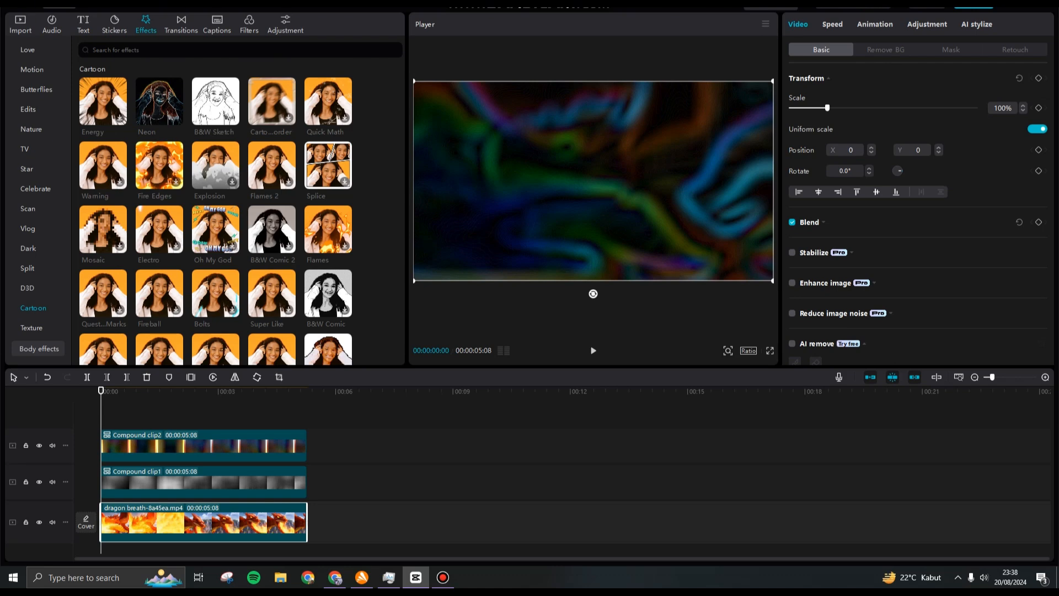
- Set the sketch compound clip's blend mode to Color burn and reduce its opacity to well below half
left_click(204, 482)
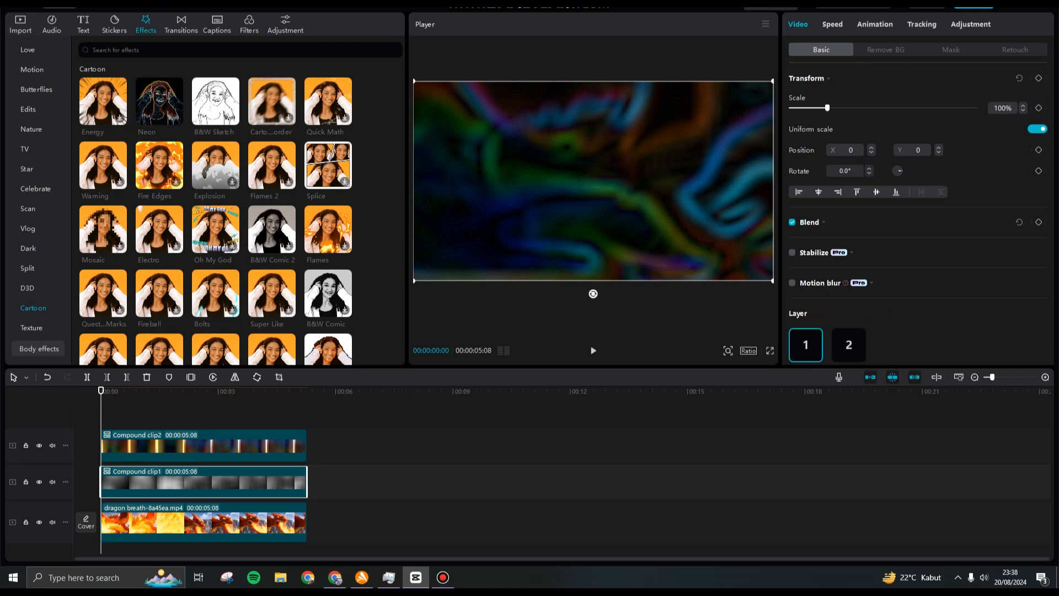
left_click(812, 223)
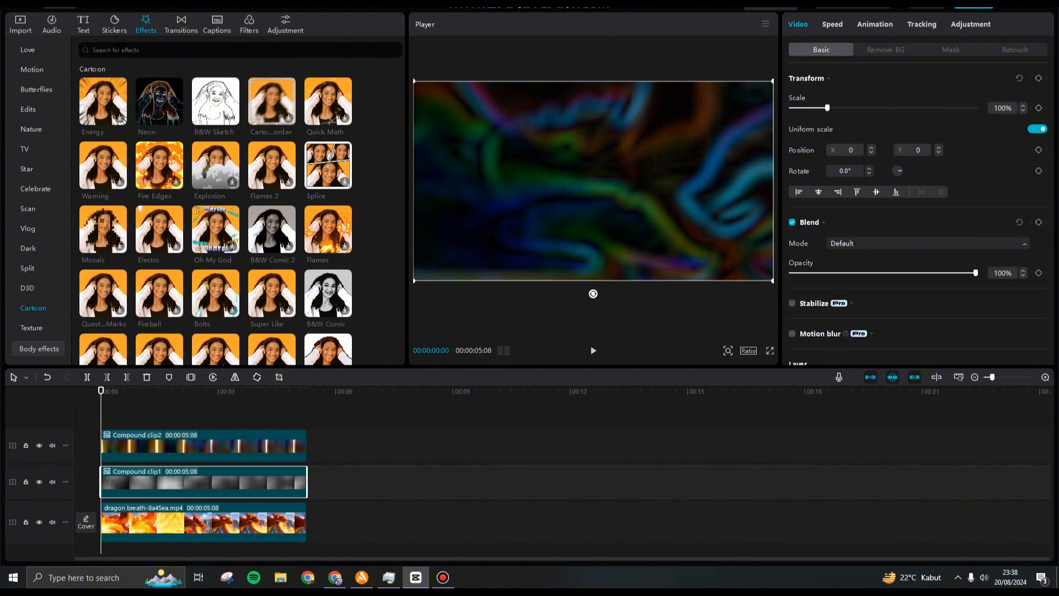
left_click(882, 243)
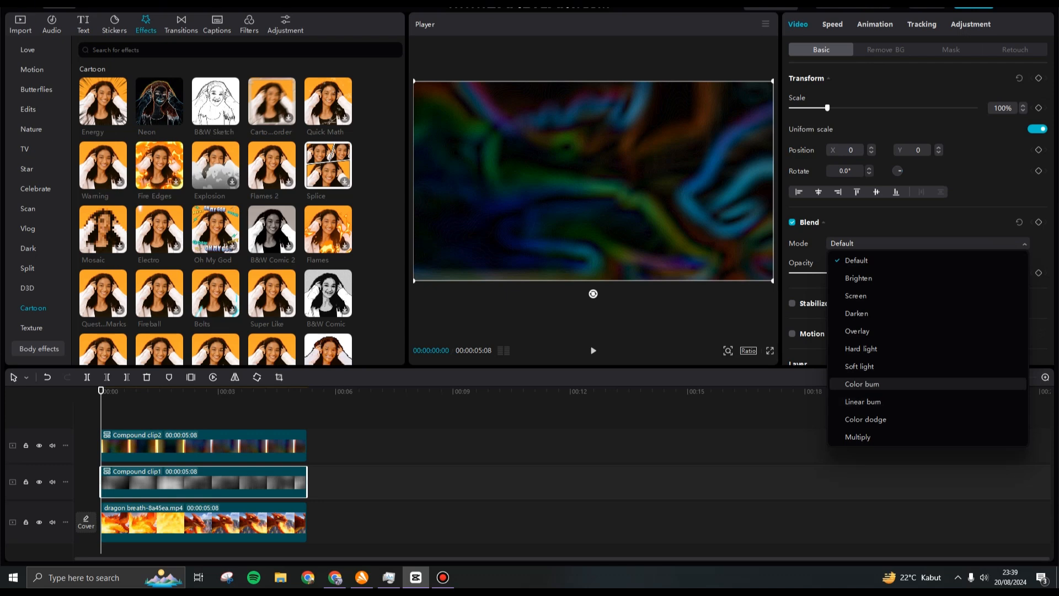
left_click(862, 384)
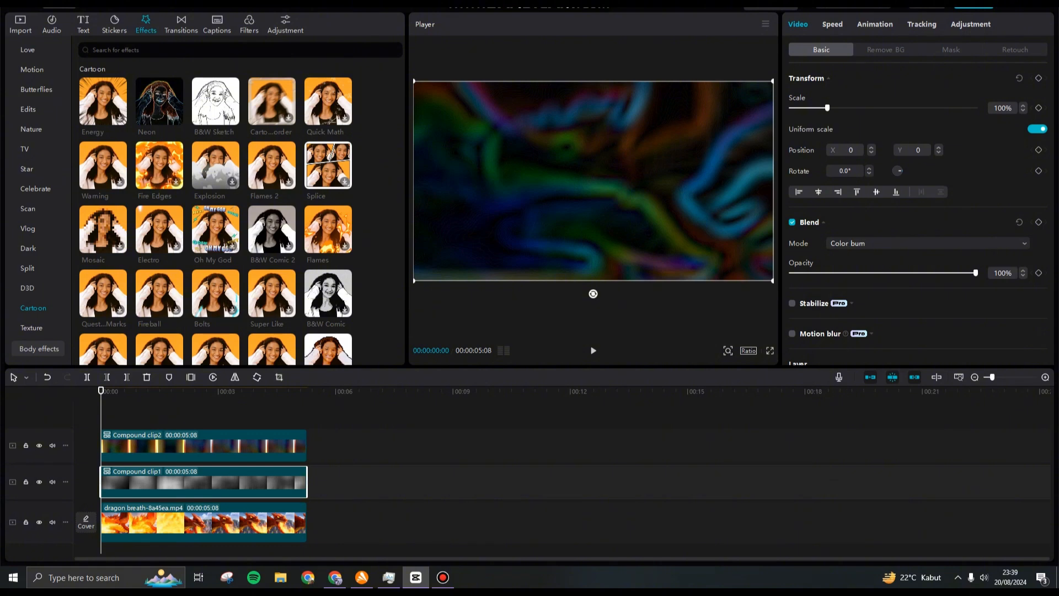
left_click_drag(975, 273, 905, 273)
left_click_drag(905, 273, 846, 273)
- Set the neon compound clip's blend mode to Color dodge and its opacity to 70%
left_click(144, 450)
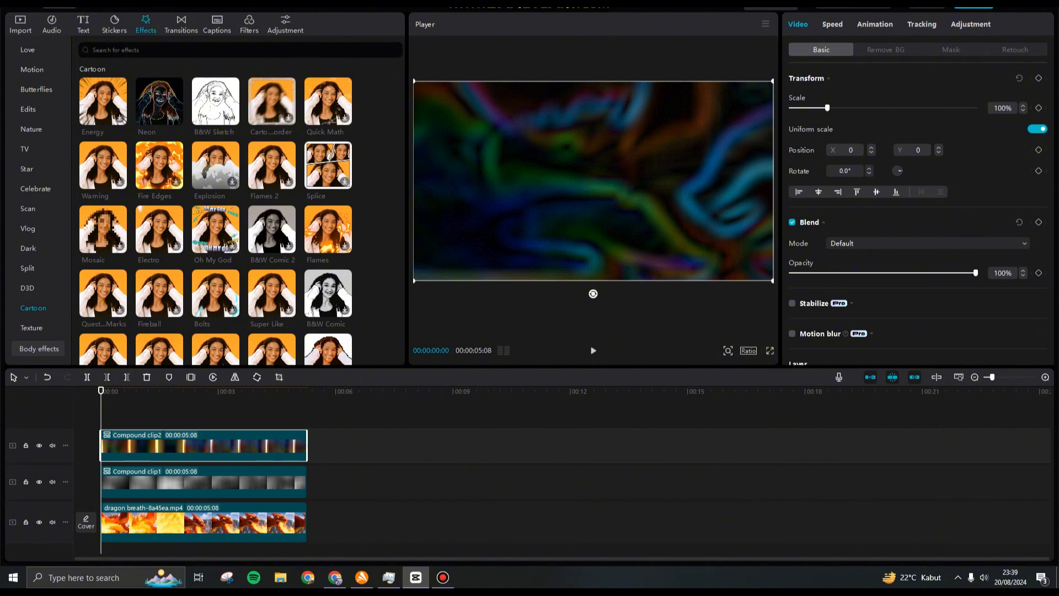
left_click(928, 243)
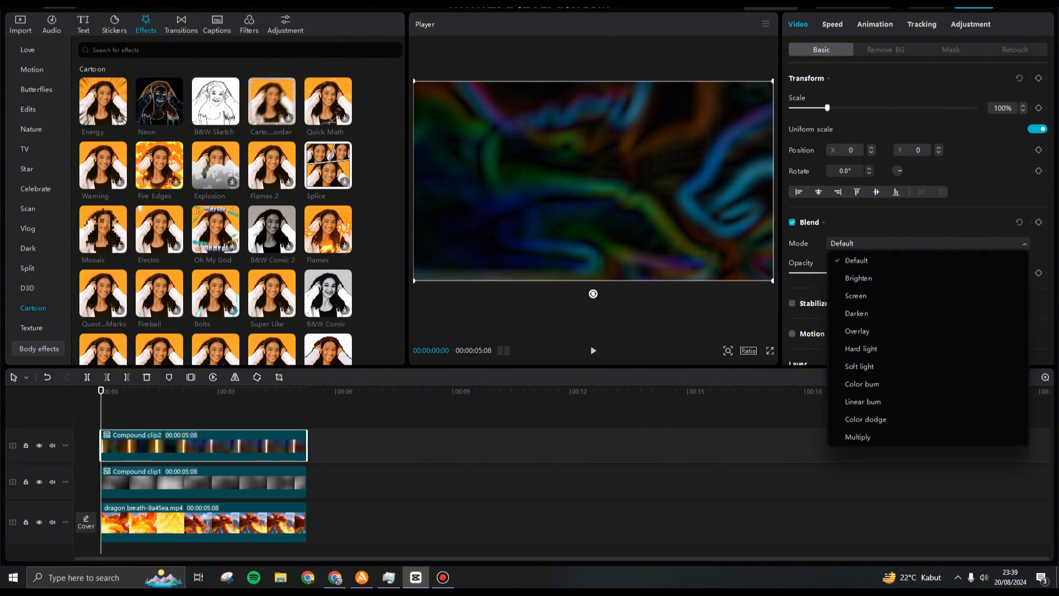
left_click(877, 419)
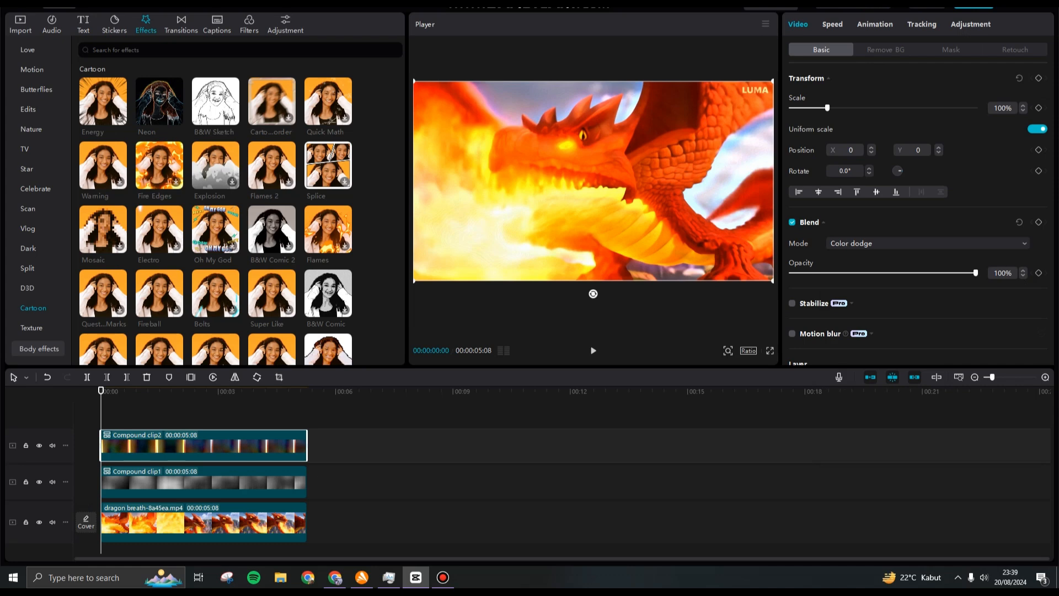
left_click_drag(976, 272, 921, 273)
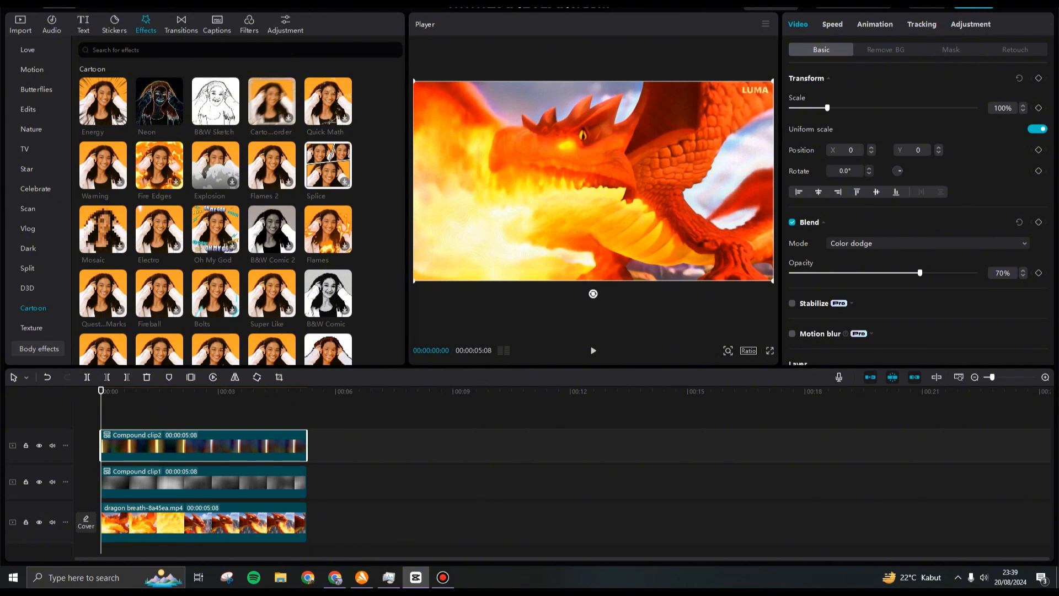
- Add a custom adjustment layer above the stacked clips and extend it to their full length
left_click(203, 522)
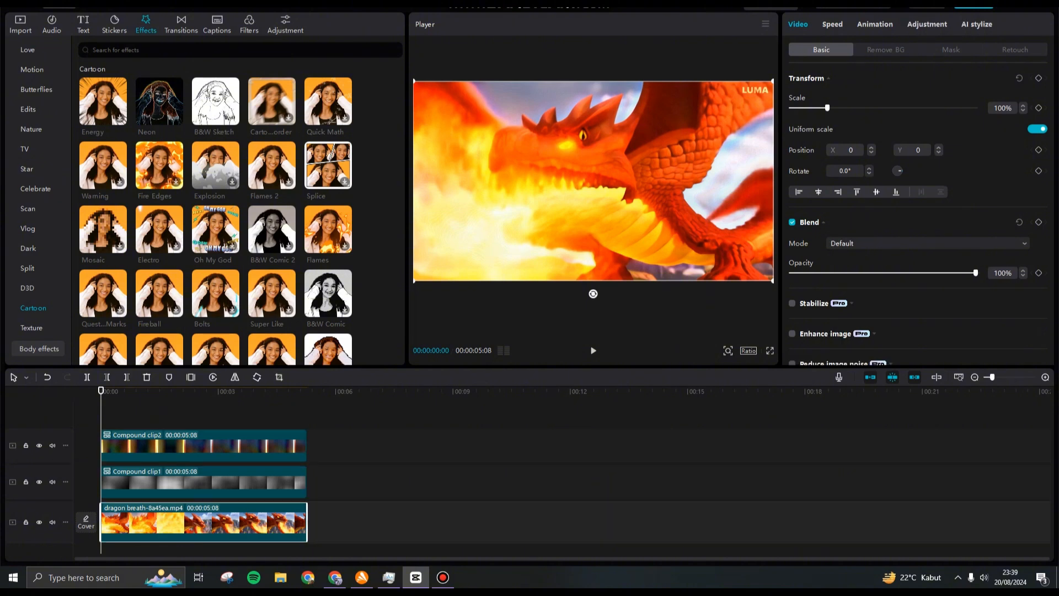
left_click(285, 25)
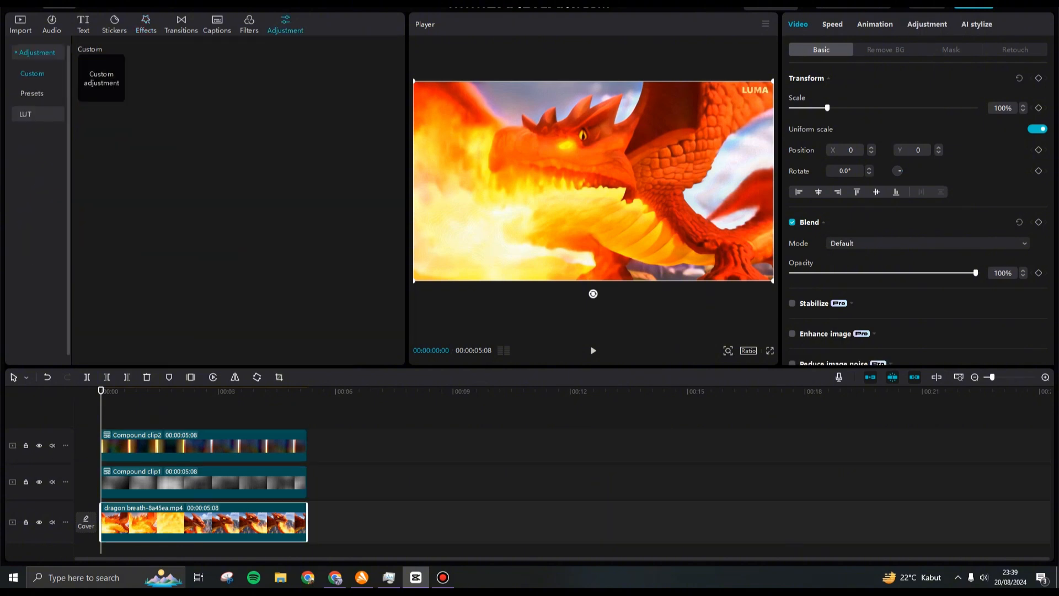
left_click(118, 95)
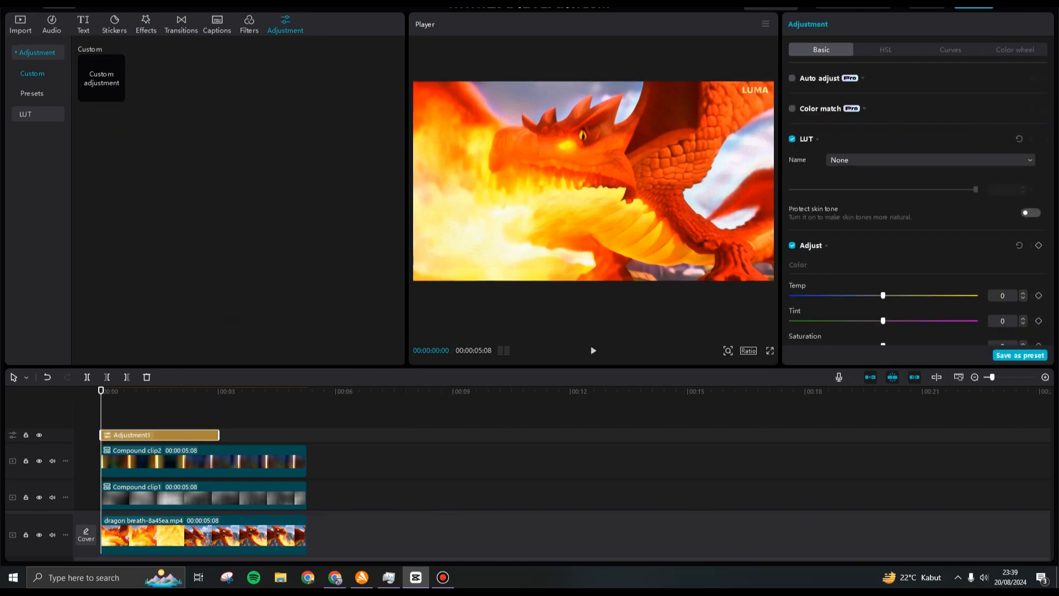
left_click_drag(218, 435, 308, 434)
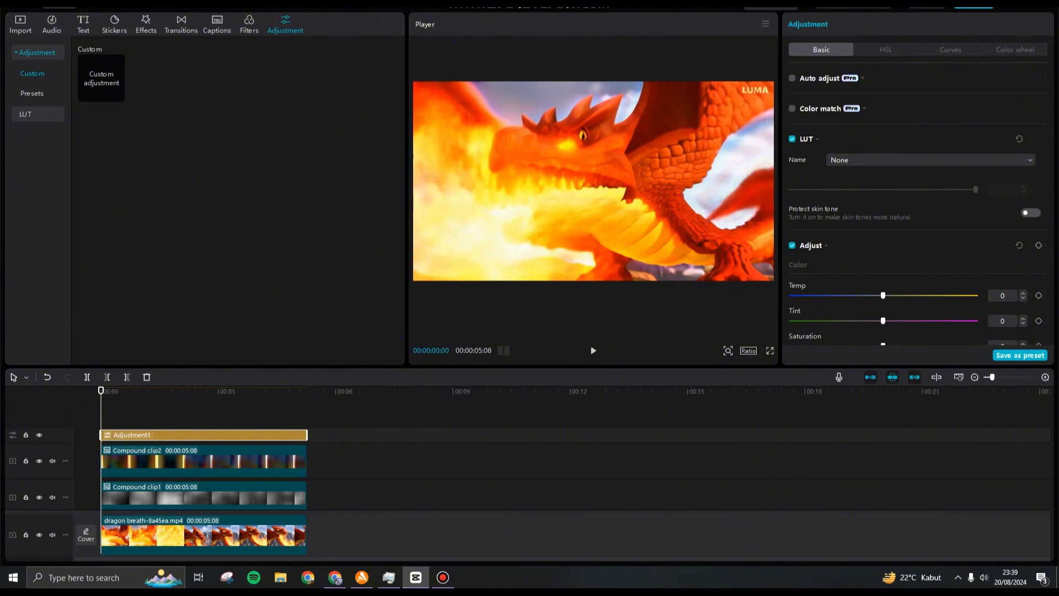
- Set the adjustment layer's exposure to 4, contrast to 5, highlight to 4 and shadow to -16
scroll(916, 210, "down", 5)
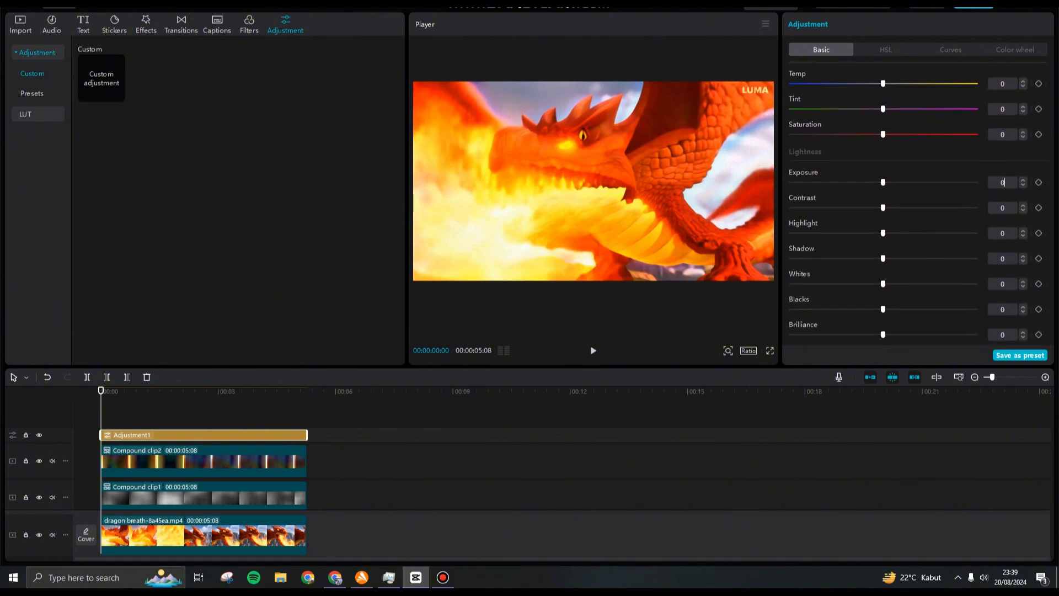
key("BackSpace")
type("4")
key("Tab")
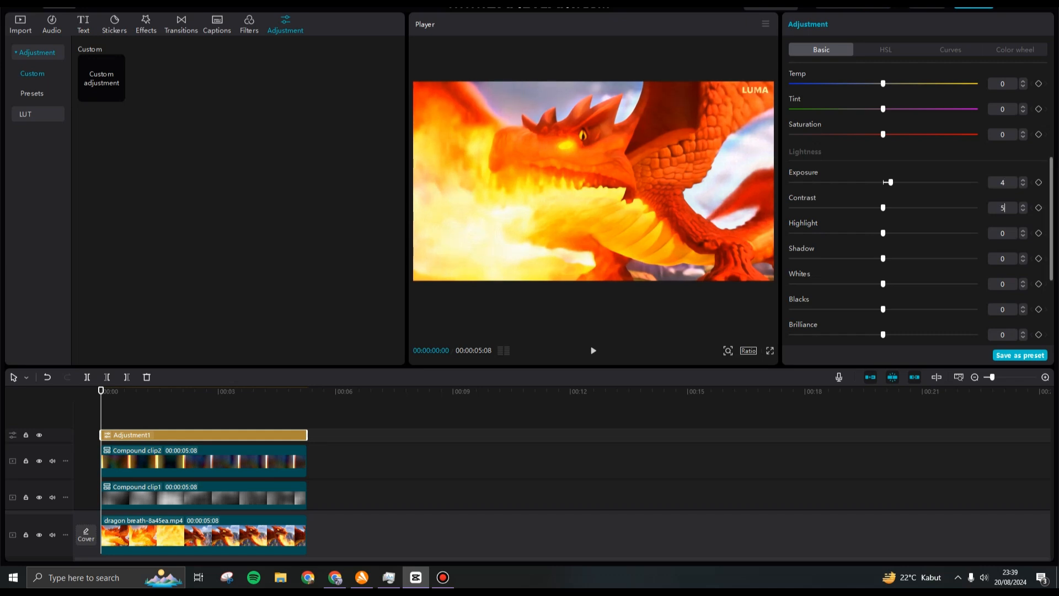
key("Tab")
type("4")
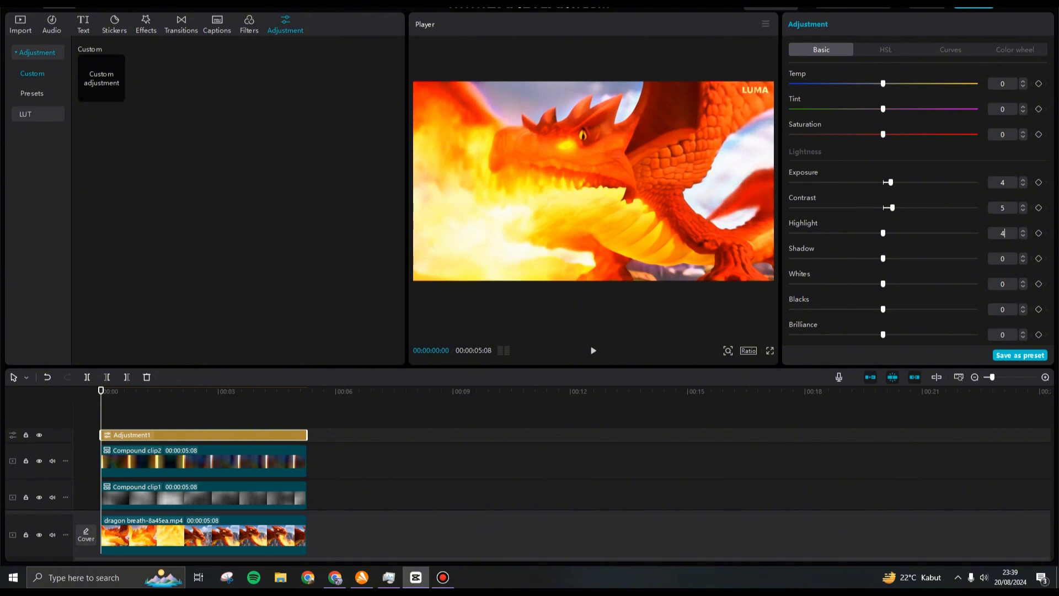
key("Tab")
type("-16")
scroll(918, 204, "down", 2)
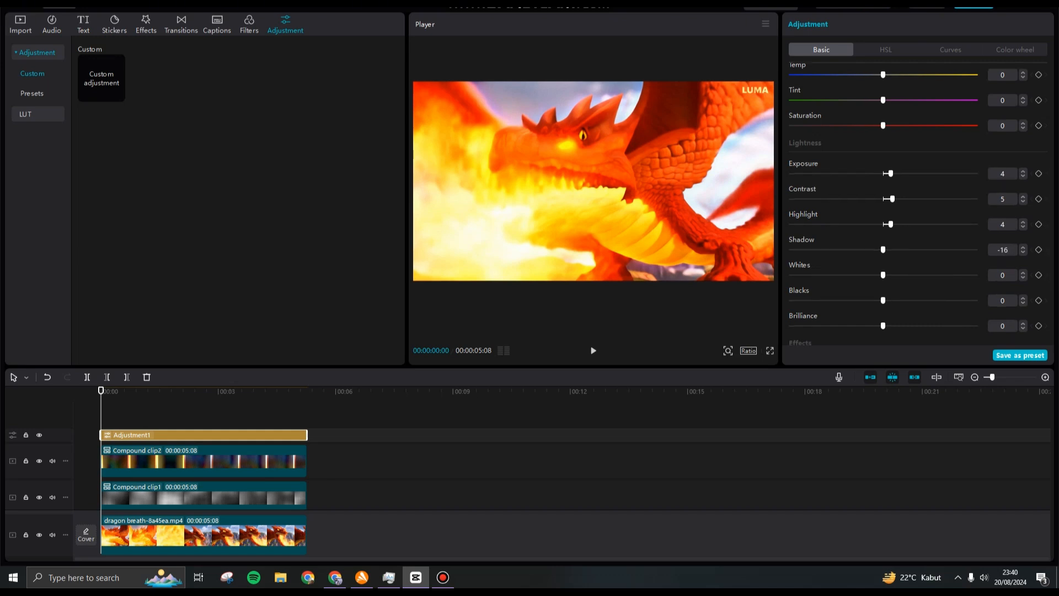
key("Return")
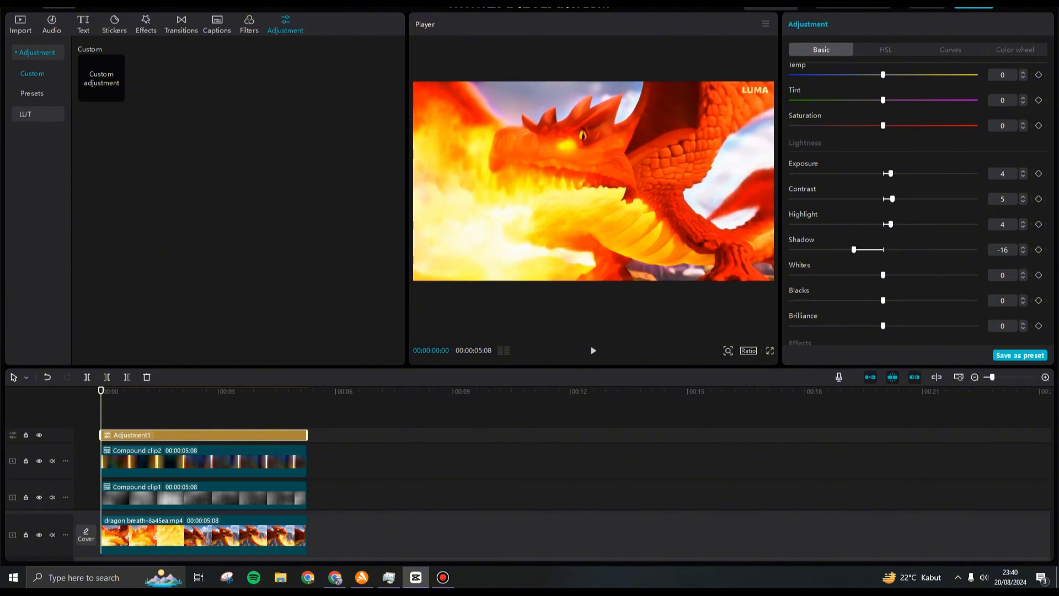
- Set the adjustment layer's brilliance to 6 and sharpen to 23, and play the result from the start
left_click(1002, 326)
type("6")
scroll(918, 204, "down", 5)
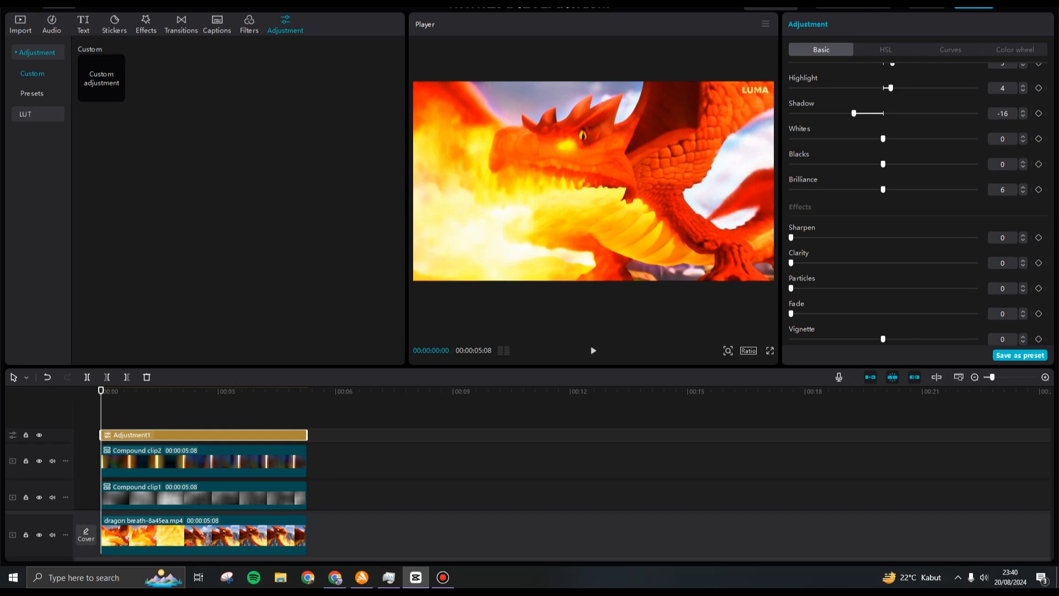
left_click(1002, 237)
type("23")
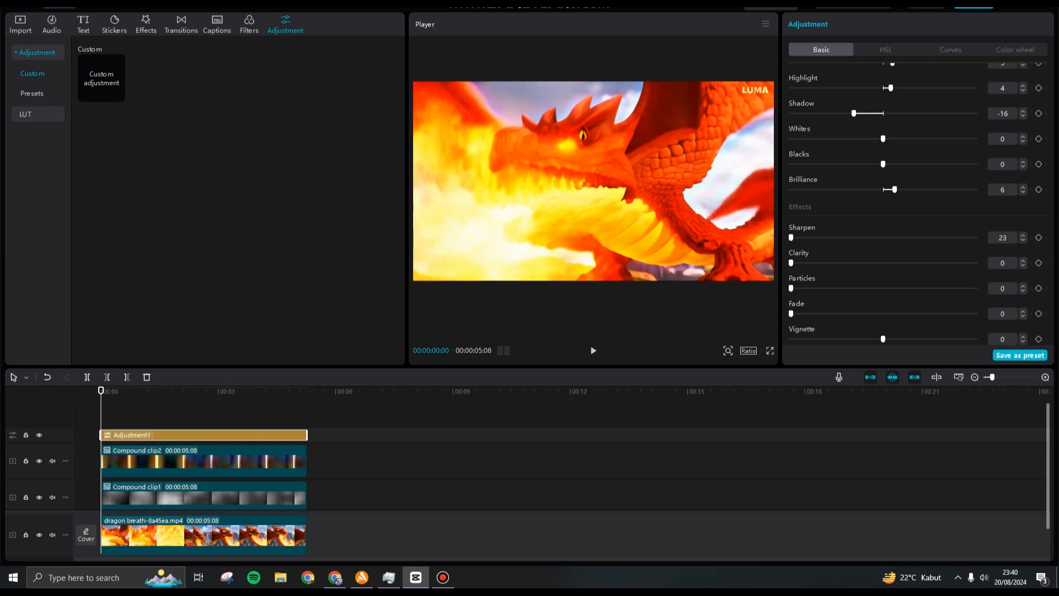
key("Return")
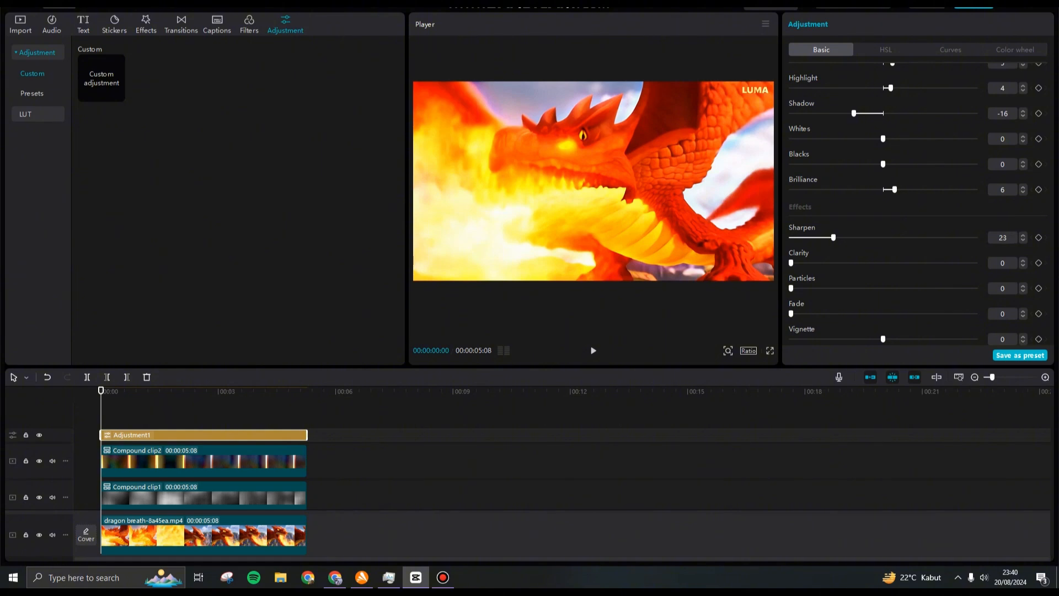
key("space")
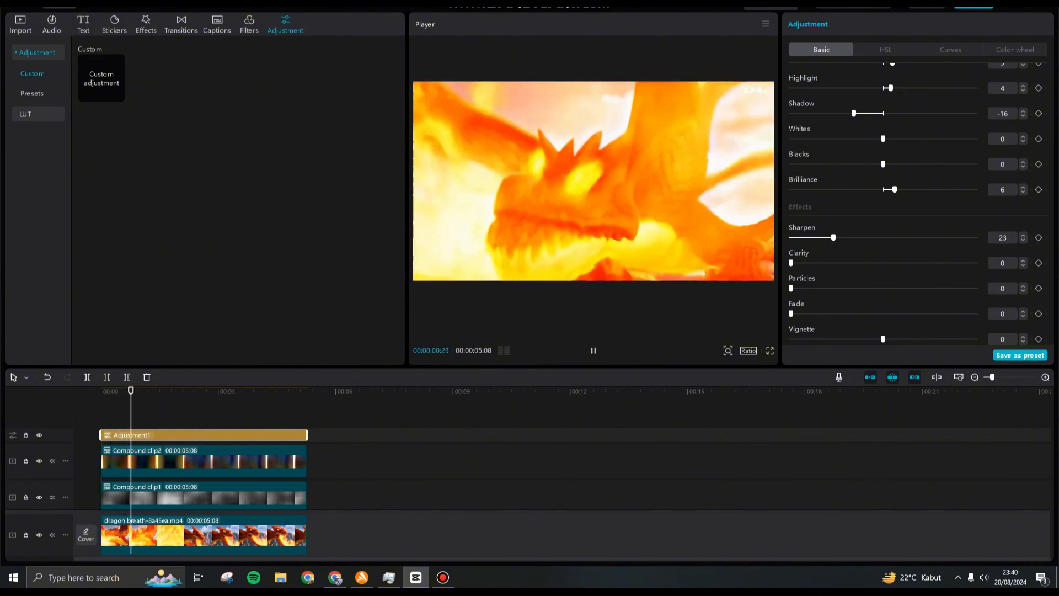